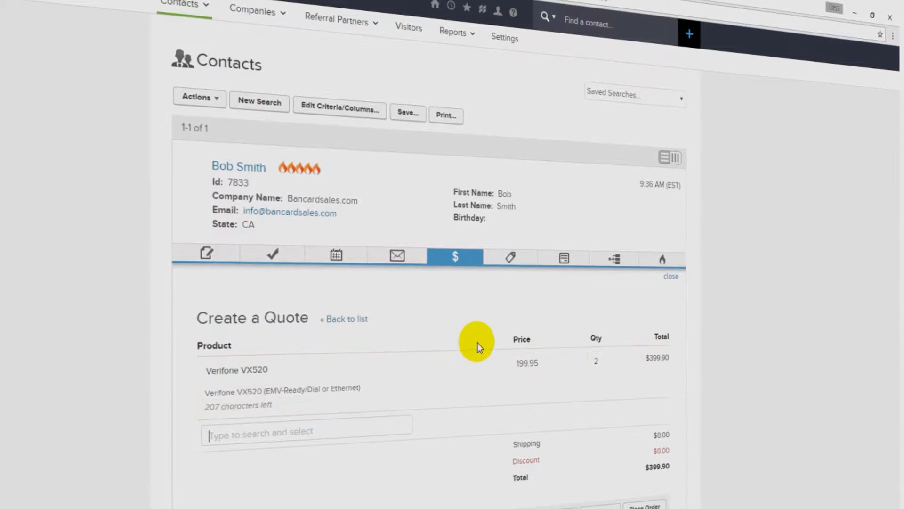
# Navigate from the main menu to CRM > Contacts to reach the contact search page.
pyautogui.click(169, 28)
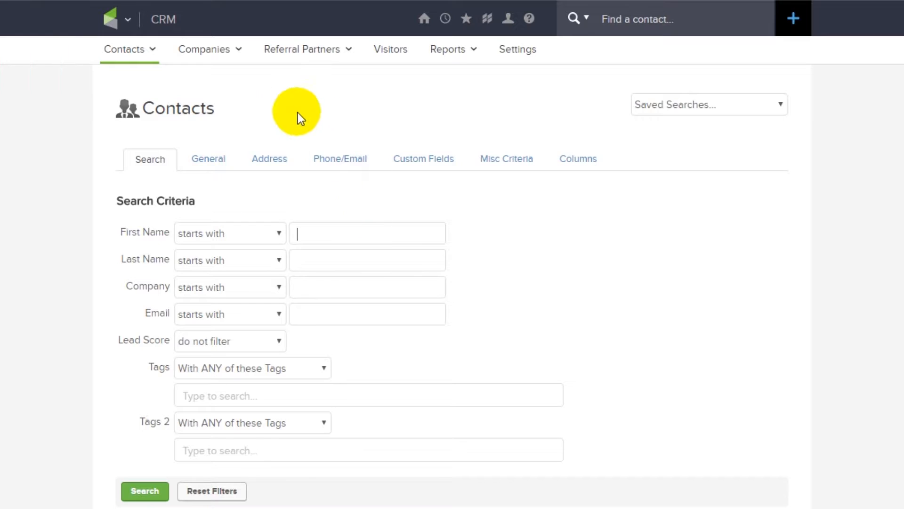
pyautogui.click(117, 19)
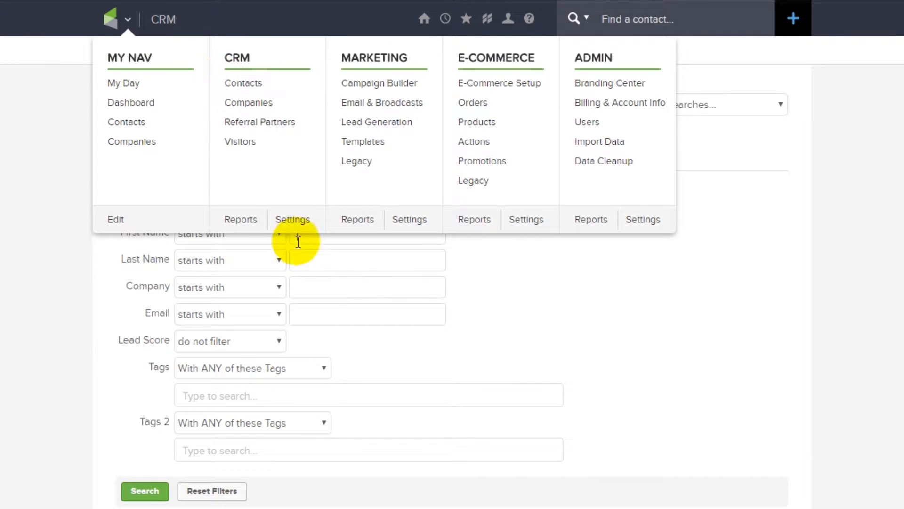
pyautogui.click(438, 304)
pyautogui.click(119, 18)
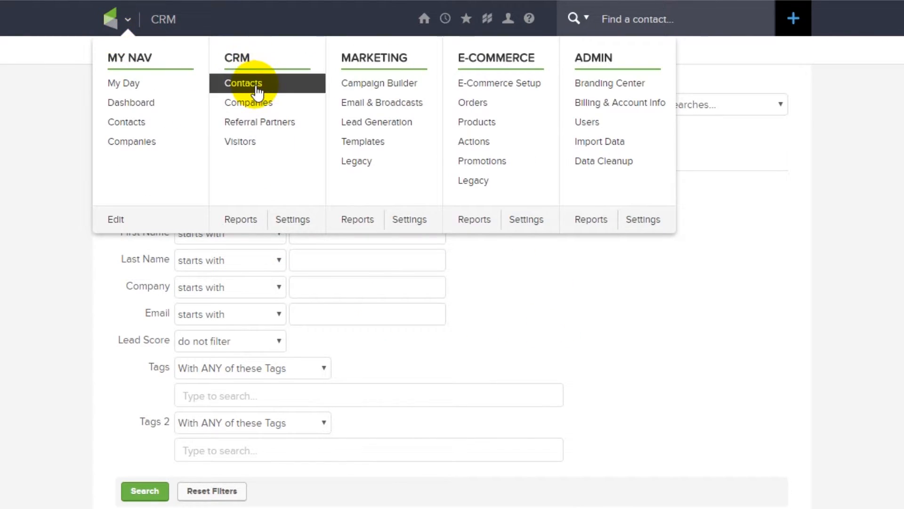
pyautogui.click(243, 83)
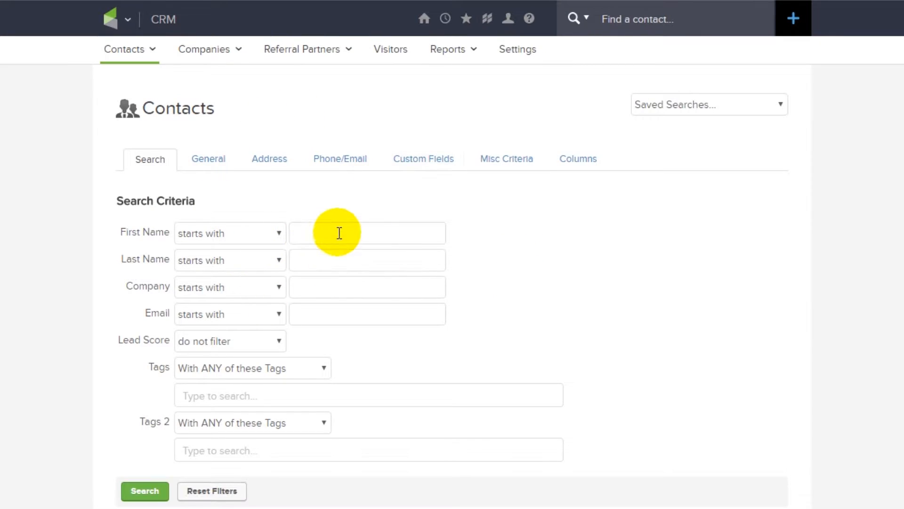
pyautogui.write('Bob')
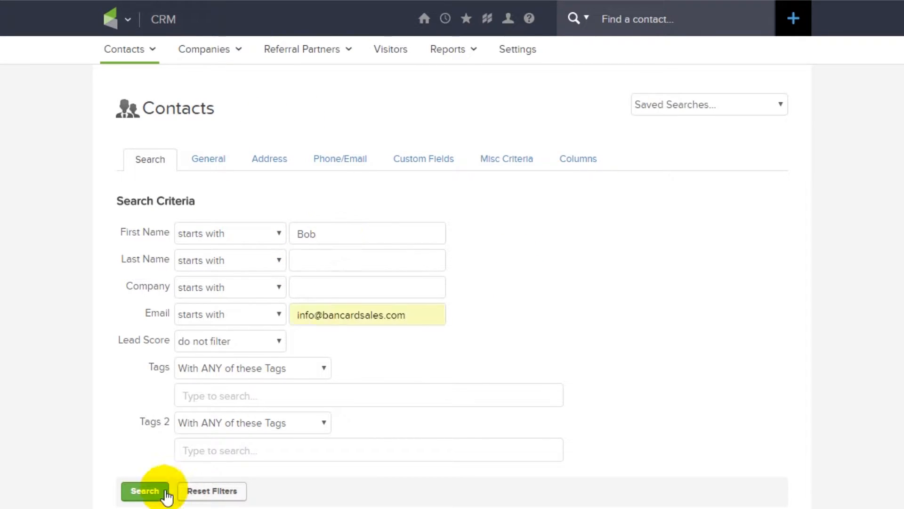
# Search for the contact with first name Bob and his email to list his record.
pyautogui.click(147, 494)
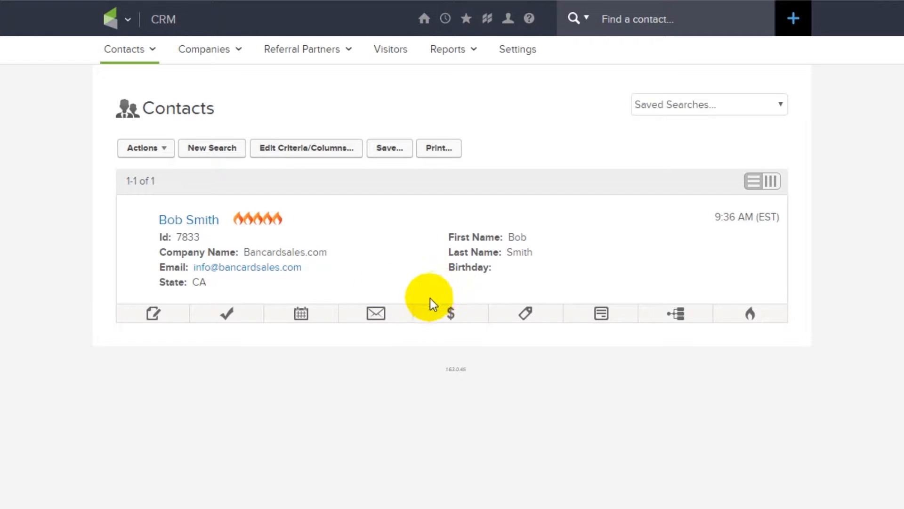
# Review Bob Smith's quotes and orders, including recent quote 000009 for $199.95.
pyautogui.click(451, 314)
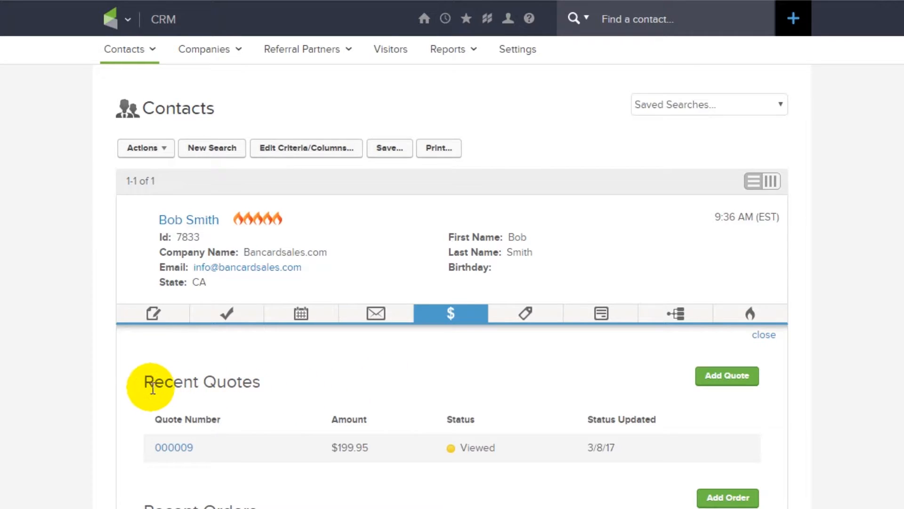
pyautogui.moveTo(152, 382); pyautogui.dragTo(268, 385)
pyautogui.moveTo(210, 431); pyautogui.dragTo(290, 431)
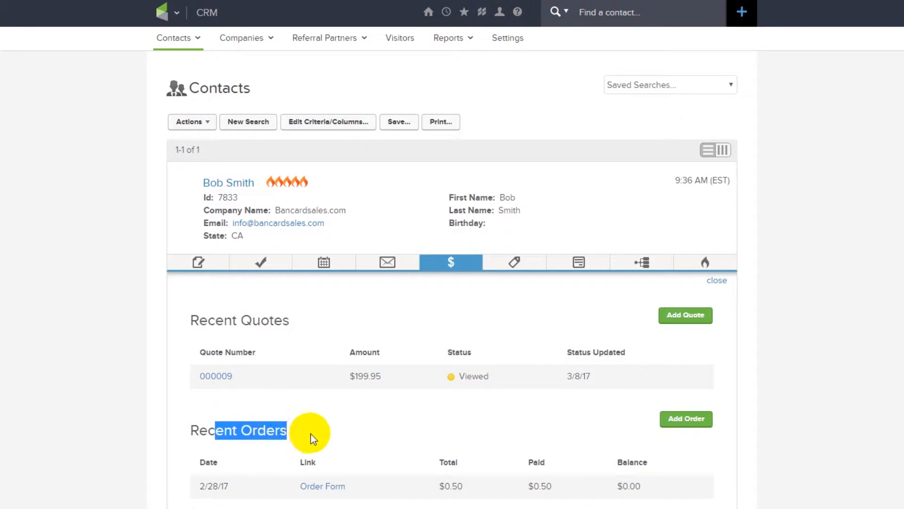
pyautogui.click(314, 433)
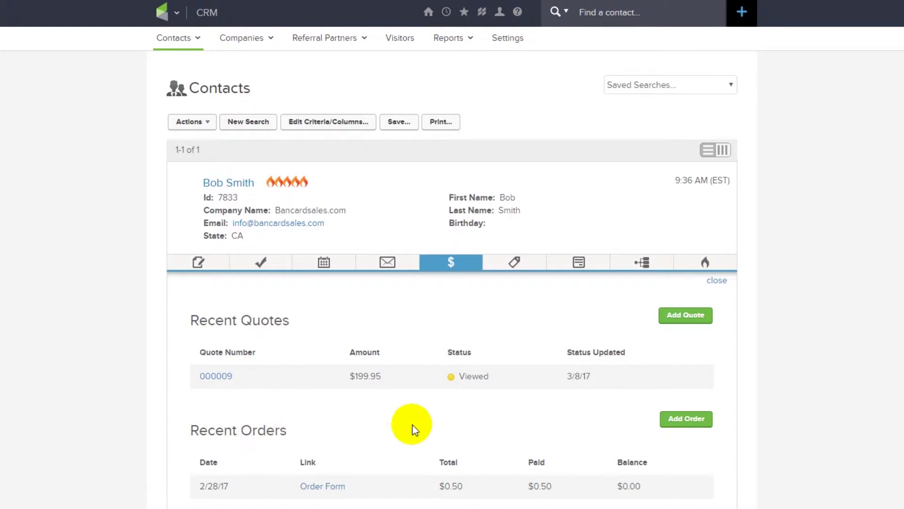
# Begin a new quote and search the product field for 'vx'.
pyautogui.click(686, 316)
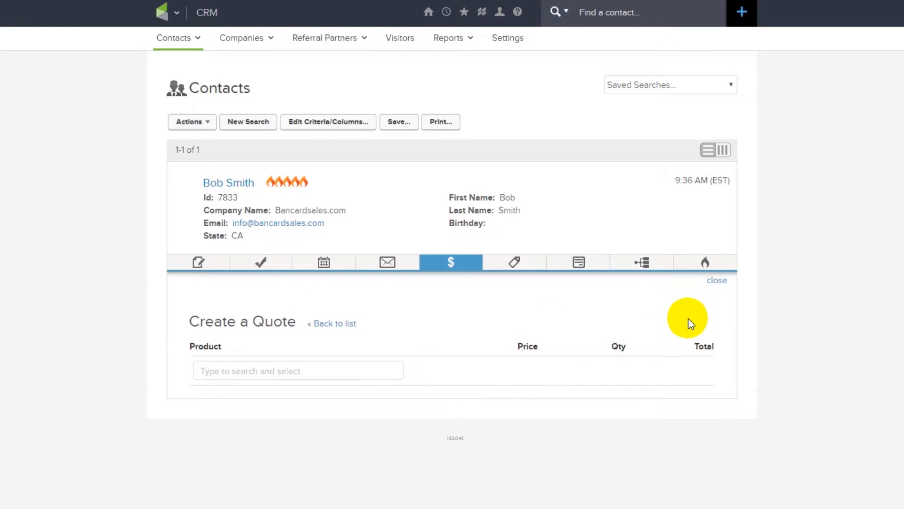
pyautogui.click(342, 374)
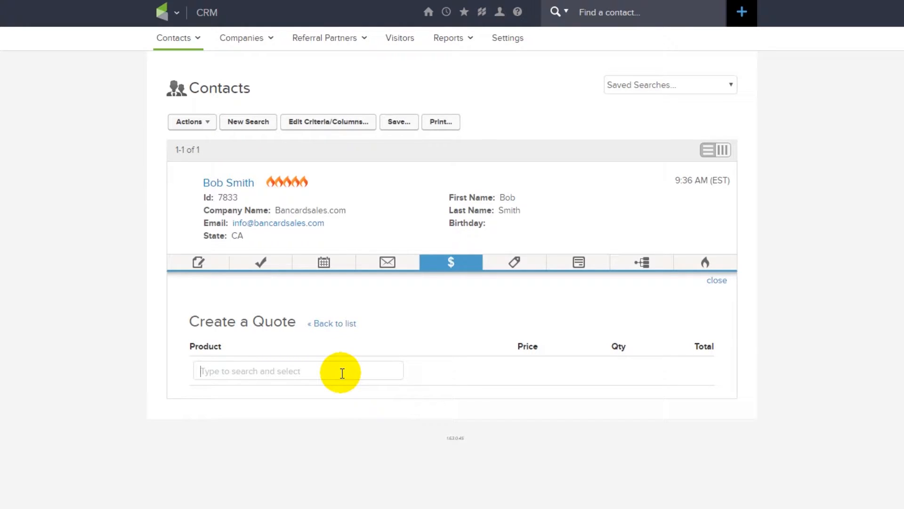
pyautogui.write('vx')
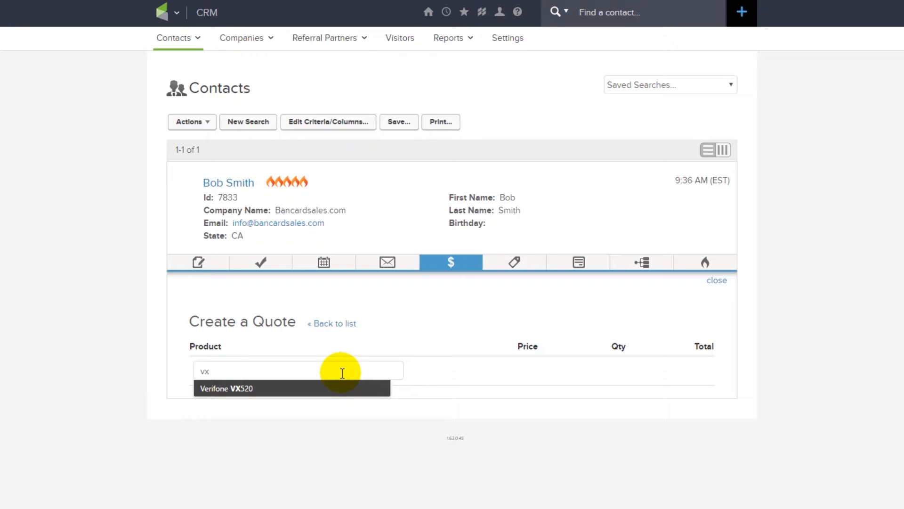
# Add Verifone VX520 at quantity 2 for a $399.90 total, then add a second product line.
pyautogui.click(245, 389)
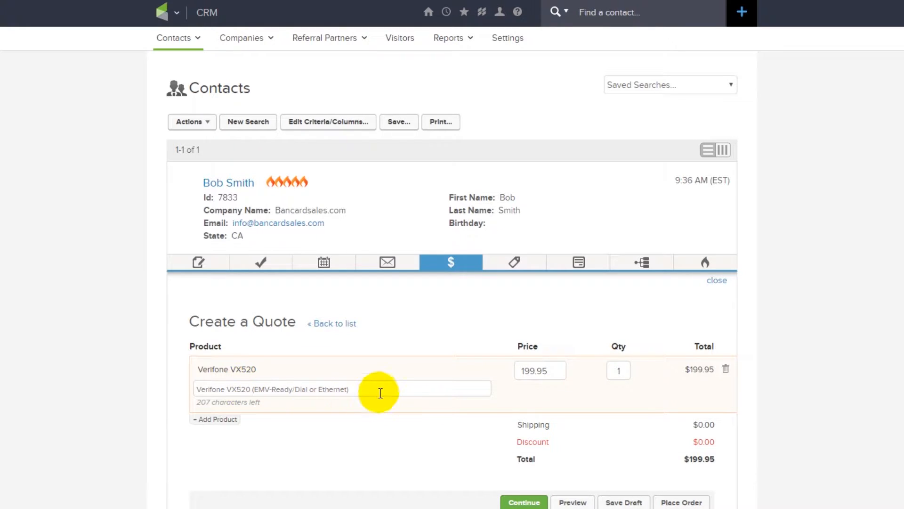
pyautogui.click(619, 370)
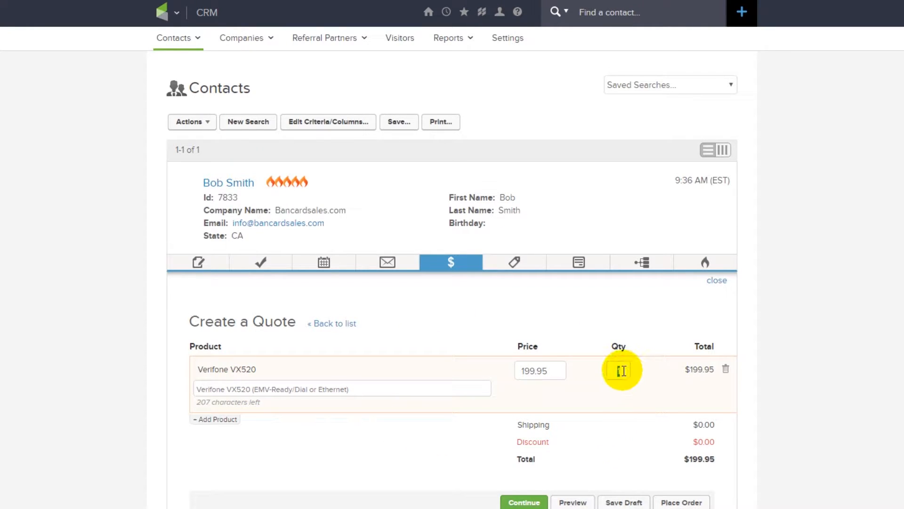
pyautogui.write('2')
pyautogui.click(614, 407)
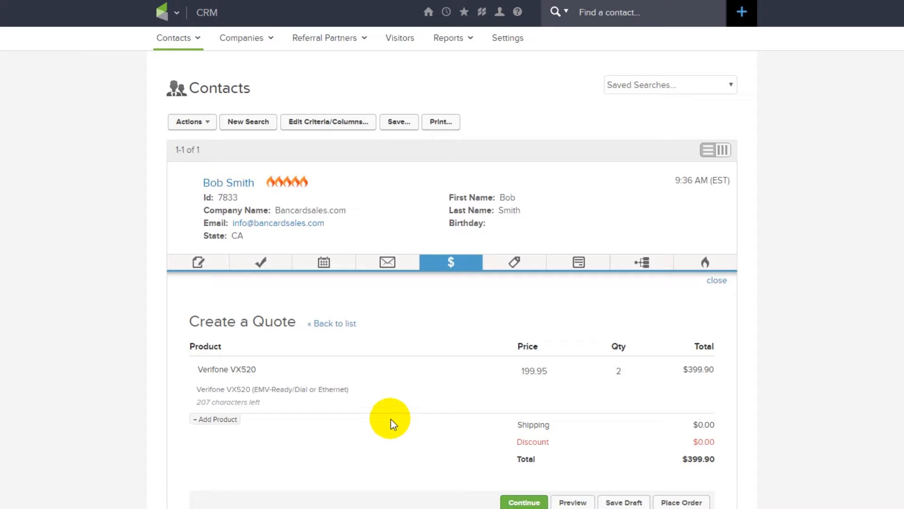
pyautogui.click(216, 418)
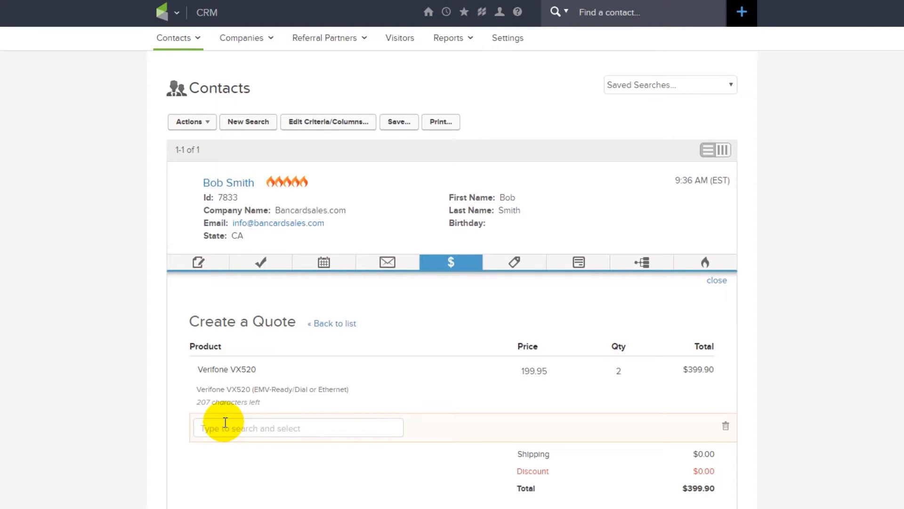
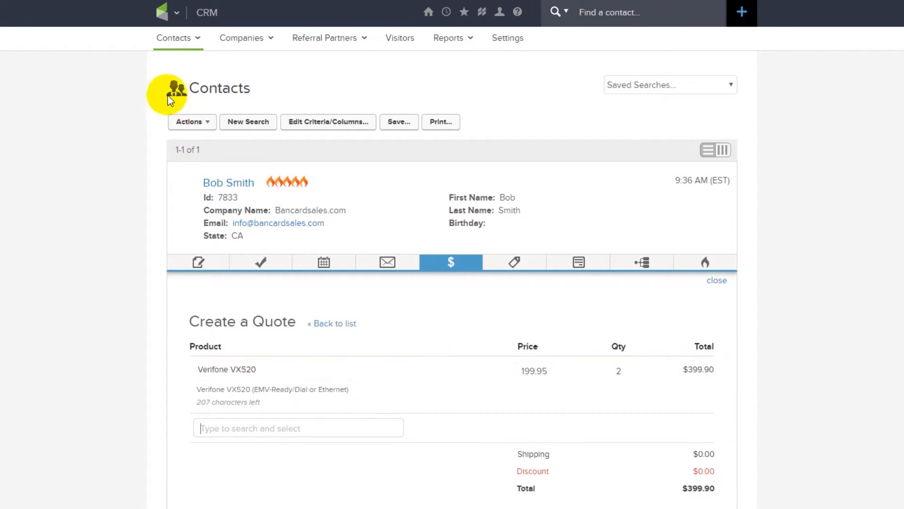
# Navigate through E-Commerce Setup to the store's Products list.
pyautogui.click(170, 12)
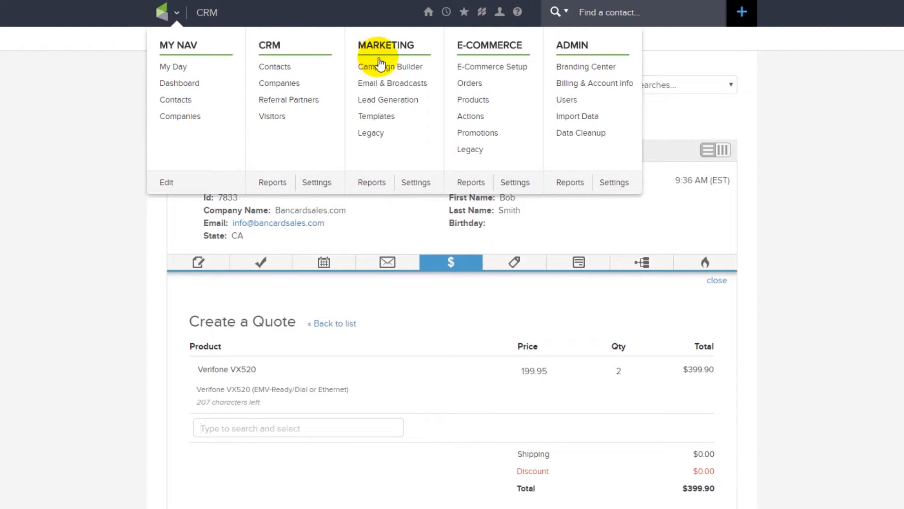
pyautogui.click(478, 71)
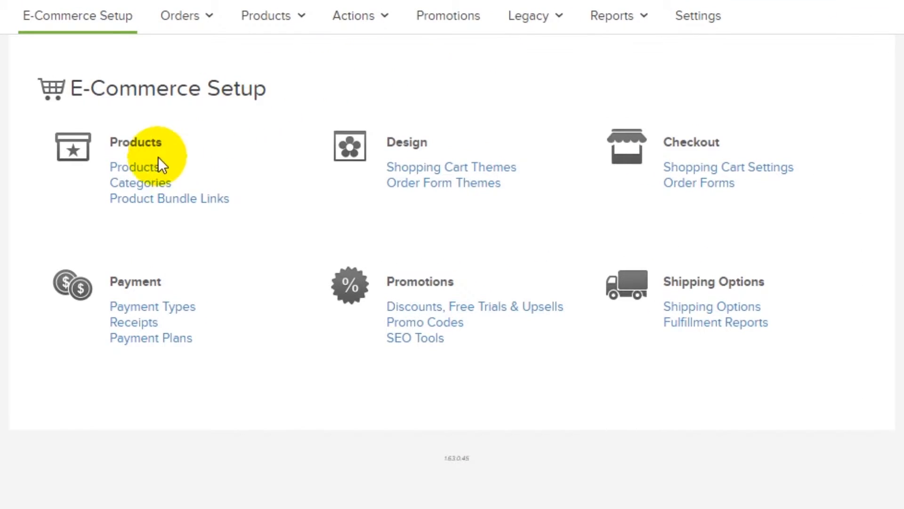
pyautogui.click(134, 169)
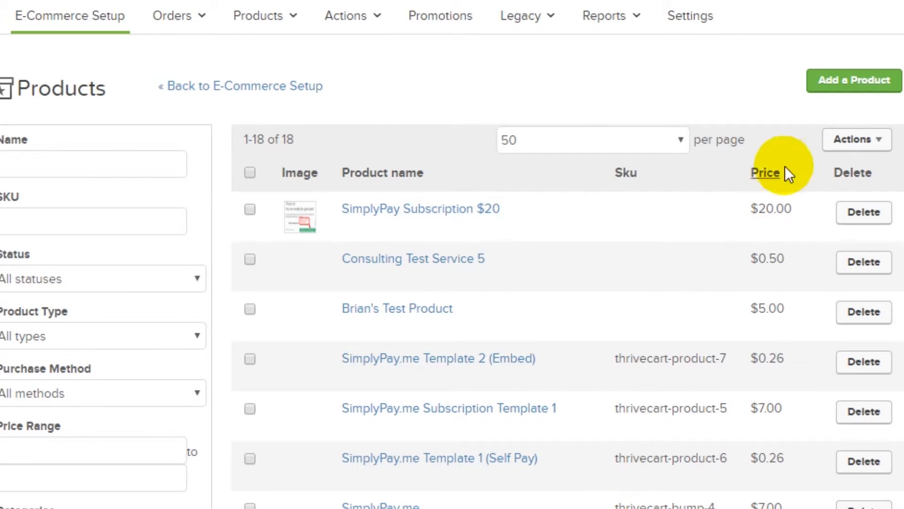
# Start a new product, give it a sample name, then abandon the form unsaved.
pyautogui.click(845, 87)
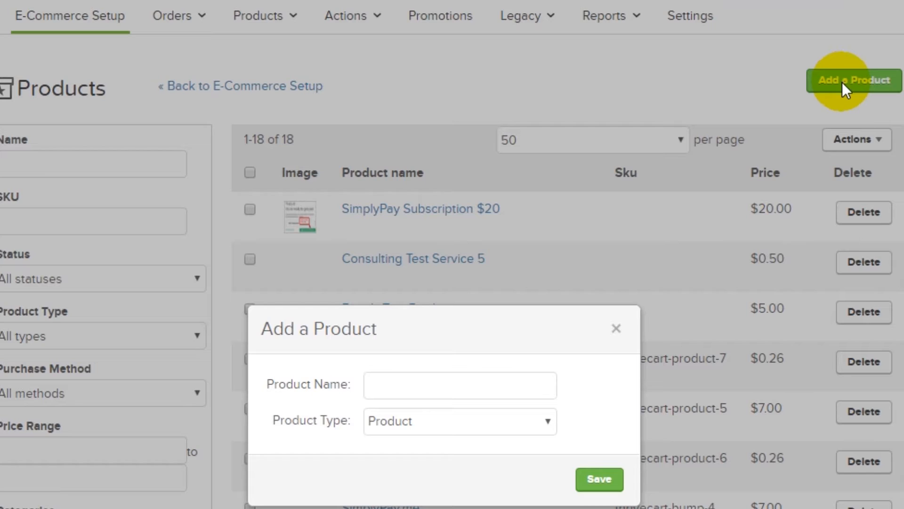
pyautogui.click(461, 375)
pyautogui.write('name your')
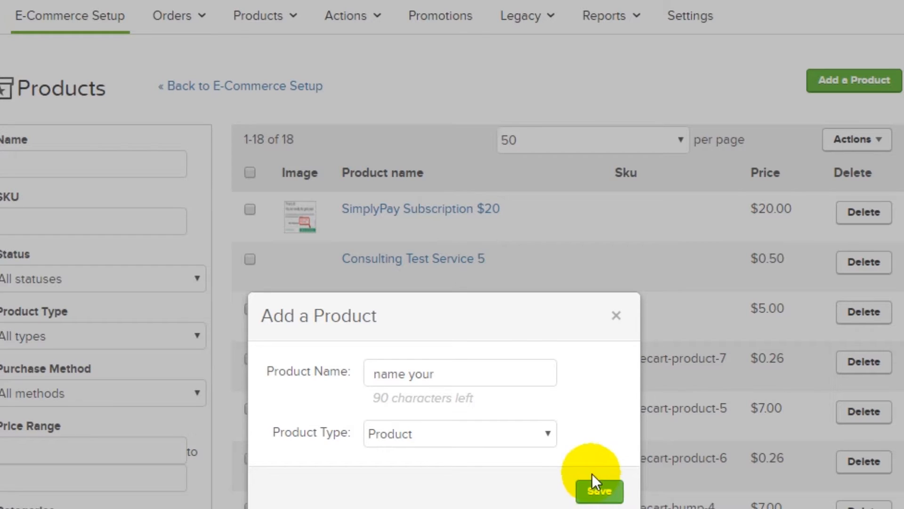
pyautogui.click(616, 320)
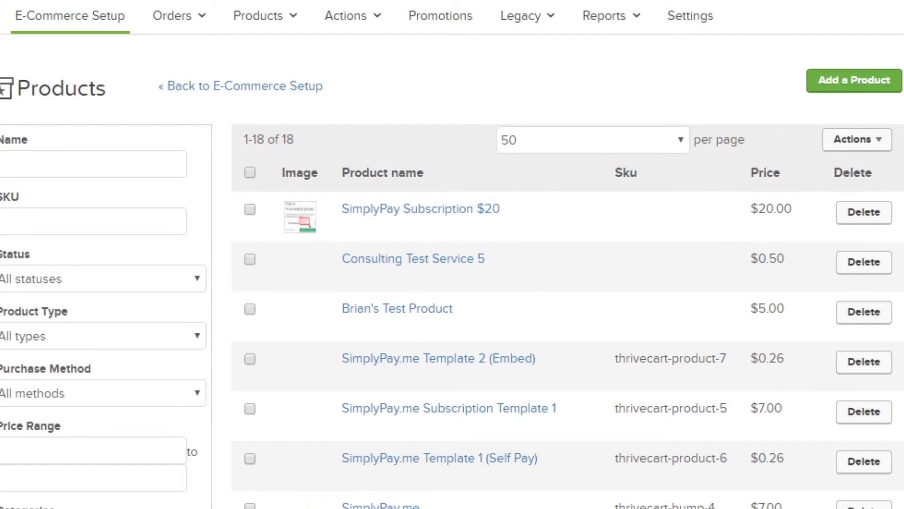
pyautogui.scroll(-5, 452, 283)
pyautogui.moveTo(481, 480); pyautogui.dragTo(334, 483)
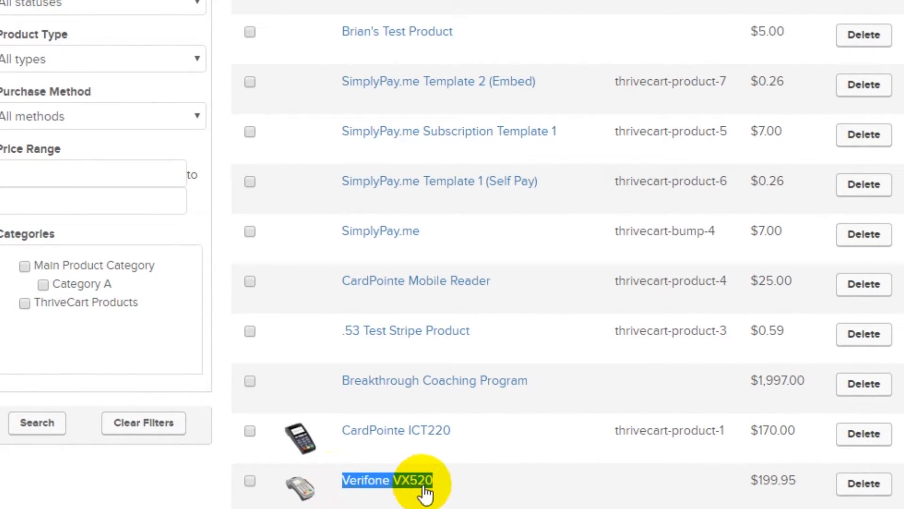
# Clear the product name selection while reviewing the Products list.
pyautogui.click(466, 490)
pyautogui.scroll(8, 466, 489)
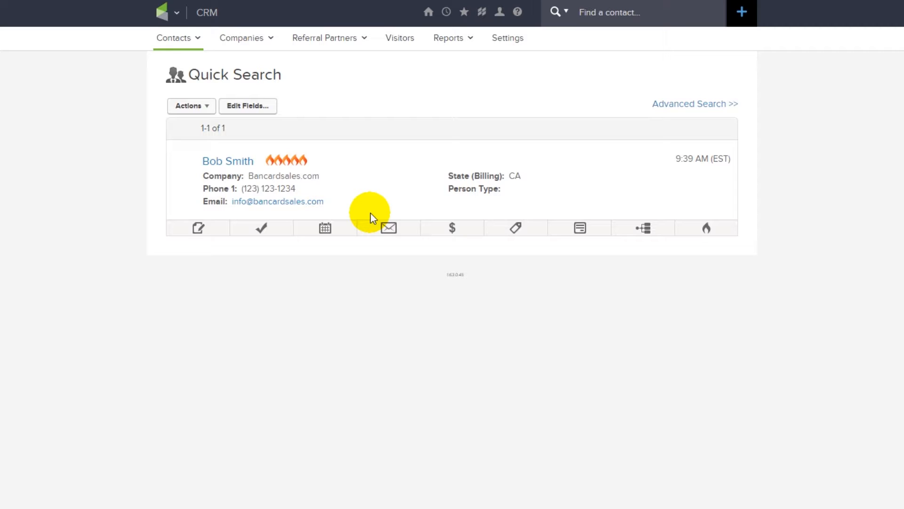
# View Bob Smith's contact record with his cards, quotes and orders, checking one order.
pyautogui.click(217, 163)
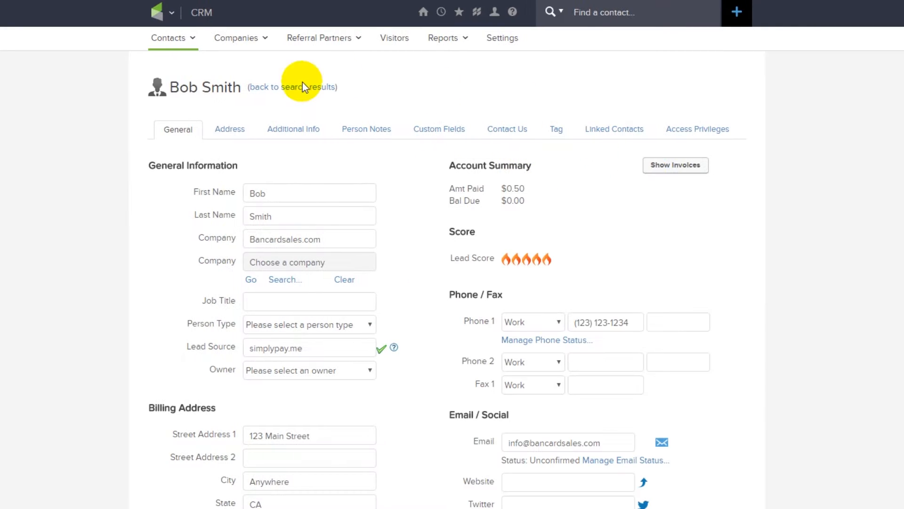
pyautogui.scroll(-3, 466, 259)
pyautogui.scroll(-3, 466, 259)
pyautogui.scroll(-3, 467, 259)
pyautogui.scroll(-2, 468, 255)
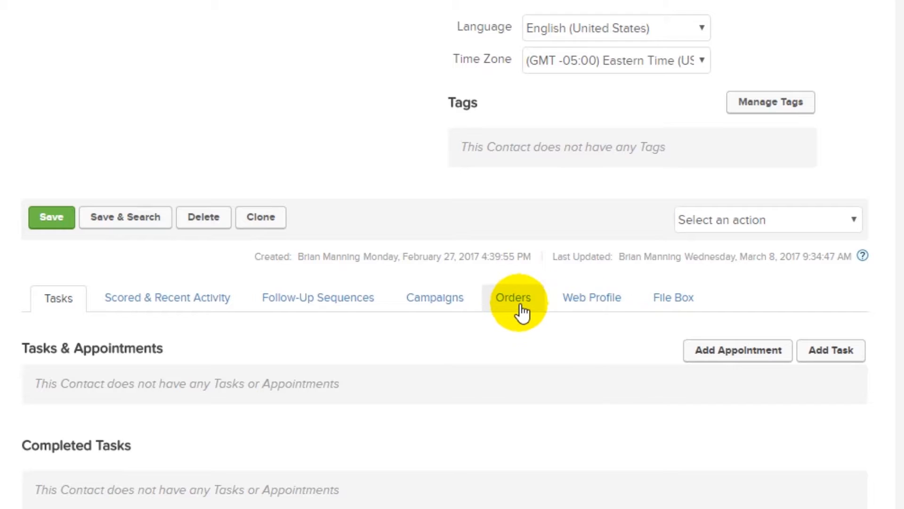
pyautogui.click(520, 303)
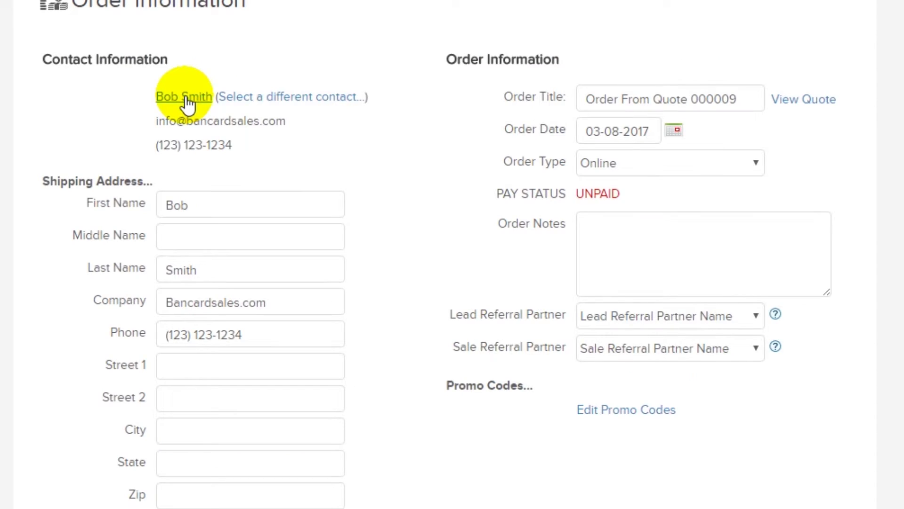
pyautogui.click(185, 97)
pyautogui.scroll(-3, 524, 273)
pyautogui.scroll(-5, 523, 273)
pyautogui.scroll(-3, 524, 284)
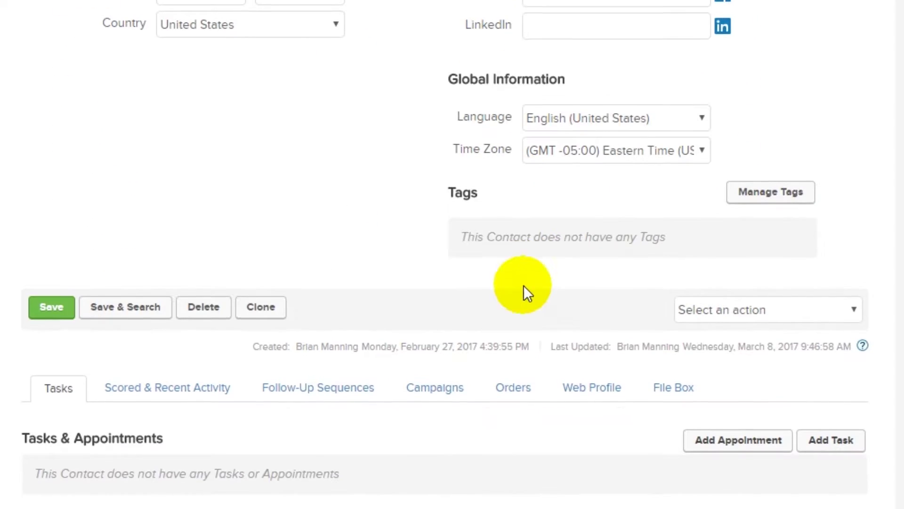
pyautogui.click(509, 386)
pyautogui.scroll(-5, 554, 376)
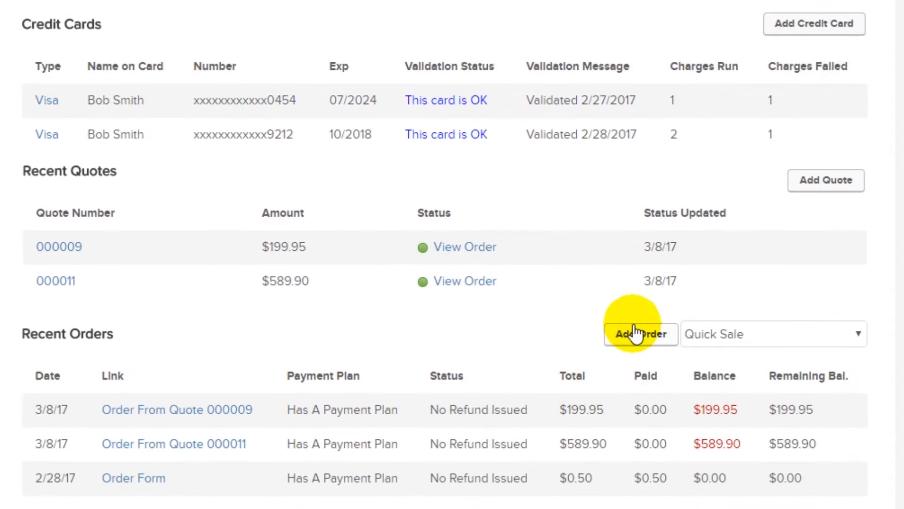
# Start a new quote for Bob Smith with Verifone VX520 at quantity 2.
pyautogui.click(825, 180)
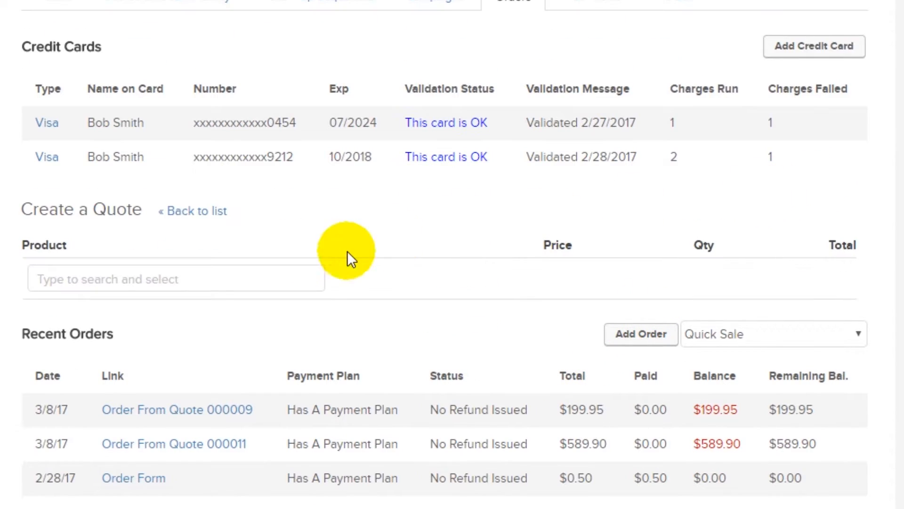
pyautogui.click(224, 281)
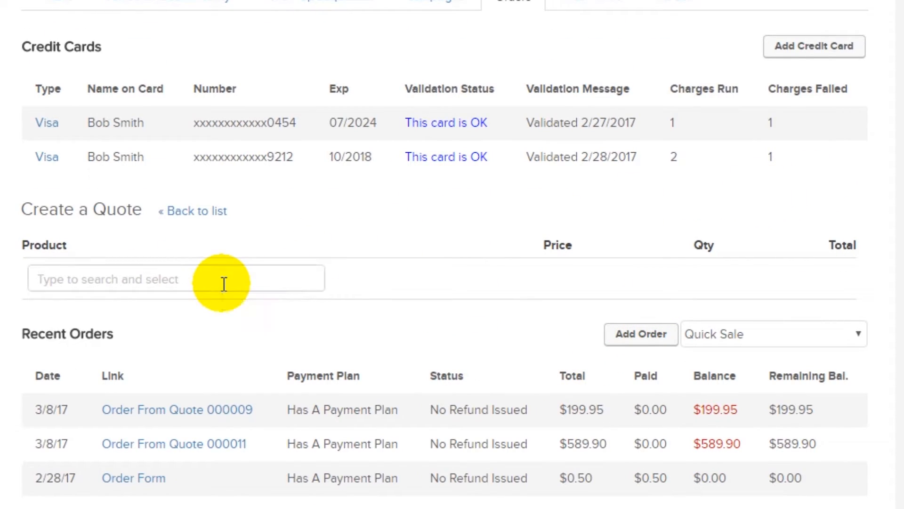
pyautogui.write('vx')
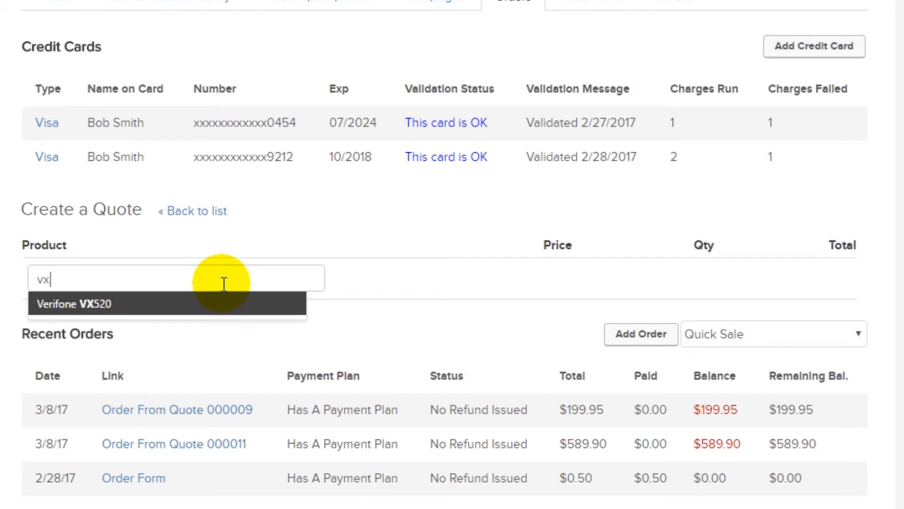
pyautogui.click(100, 304)
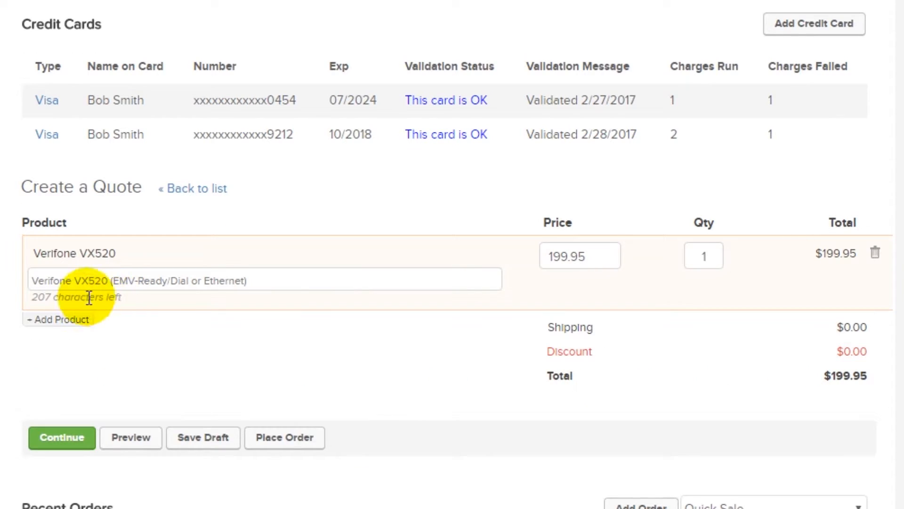
pyautogui.click(706, 255)
pyautogui.write('2')
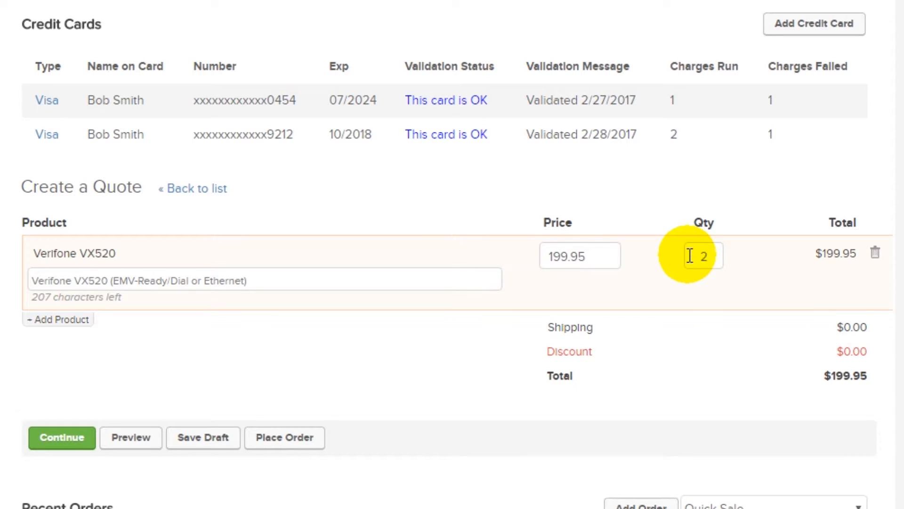
pyautogui.click(807, 305)
# Add CardPointe ICT220 as the second product line.
pyautogui.click(58, 319)
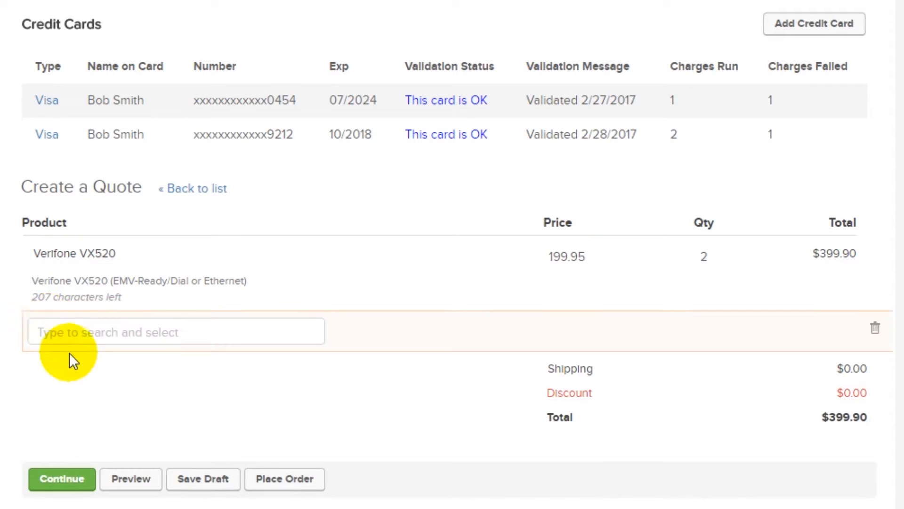
pyautogui.click(74, 334)
pyautogui.write('ict')
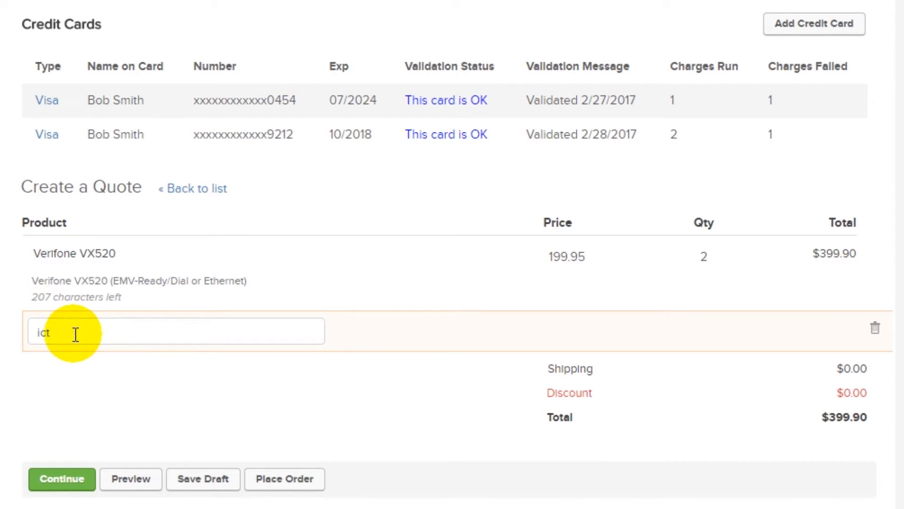
pyautogui.click(85, 357)
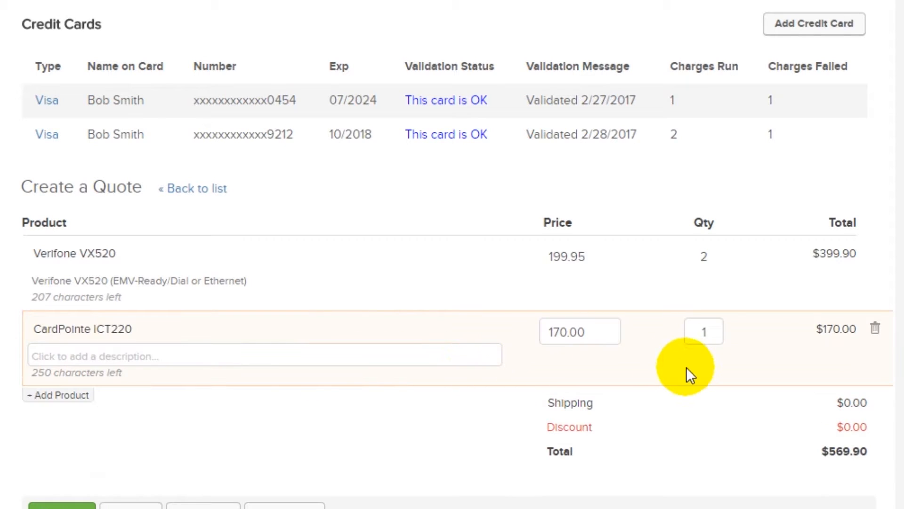
# Add SimplyPay Subscription $20 as the third product, total $589.90.
pyautogui.click(58, 394)
pyautogui.click(82, 406)
pyautogui.write('simple')
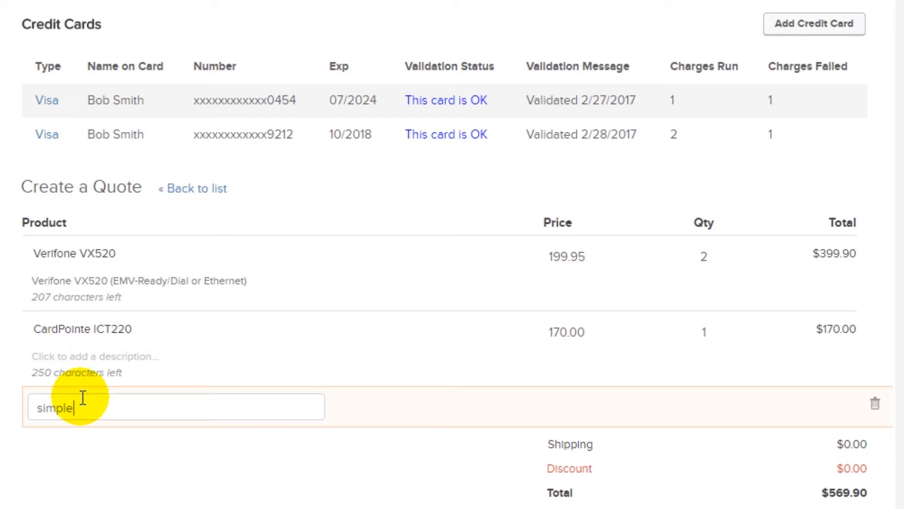
pyautogui.press('BackSpace')
pyautogui.write('y')
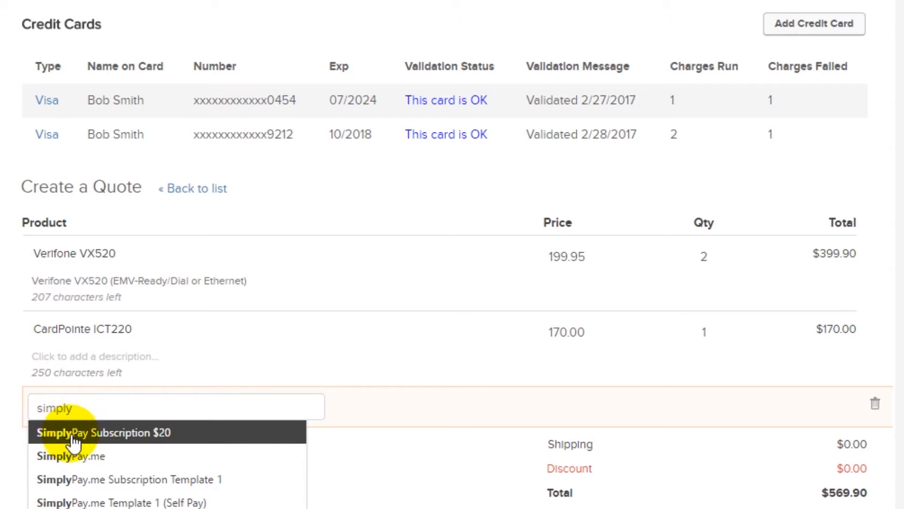
pyautogui.click(110, 433)
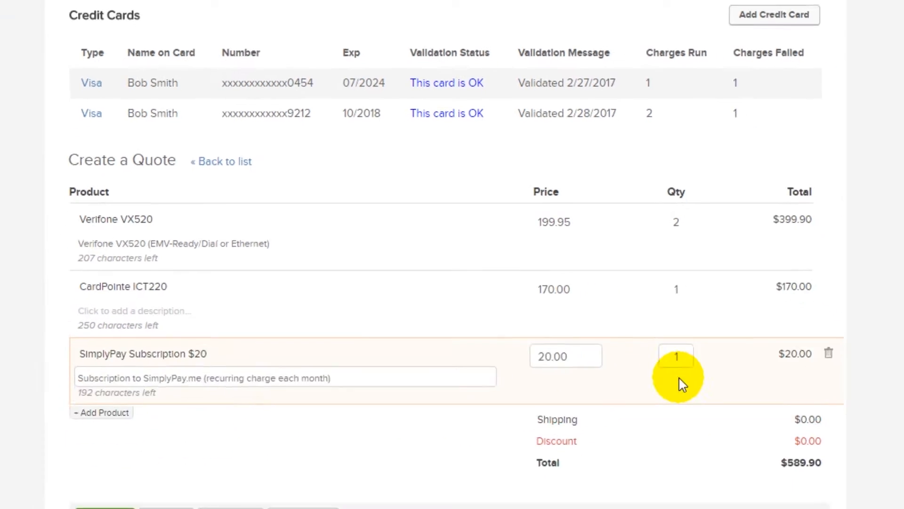
pyautogui.click(424, 438)
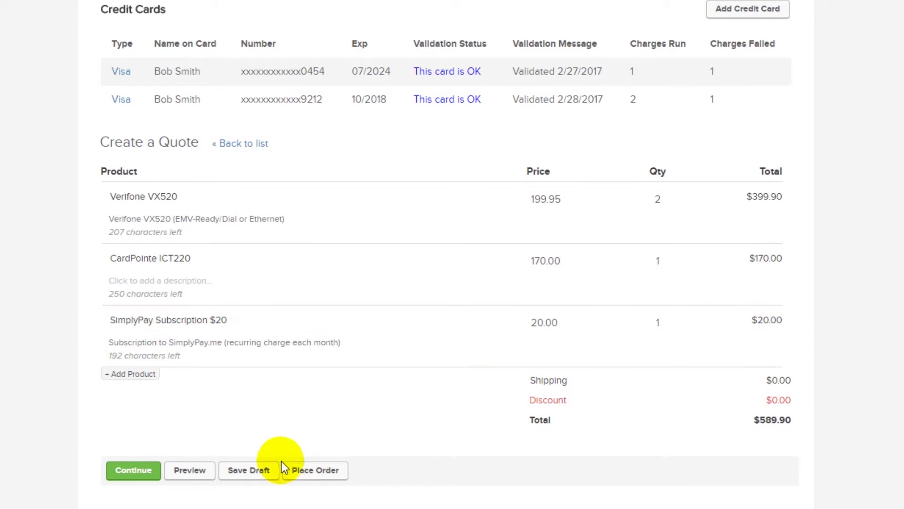
# Preview the three-product quote, then continue to the Send Quote form.
pyautogui.click(190, 470)
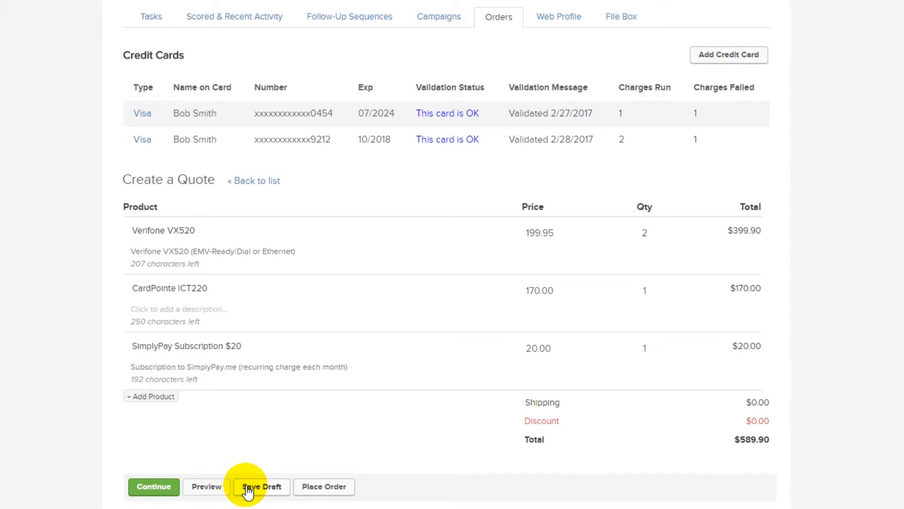
pyautogui.click(154, 486)
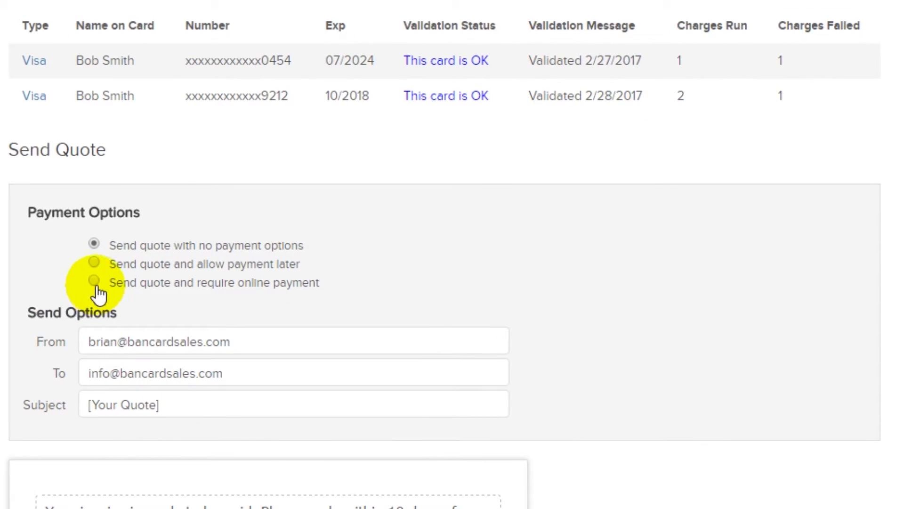
# Choose 'Send quote and require online payment' under Payment Options.
pyautogui.click(94, 282)
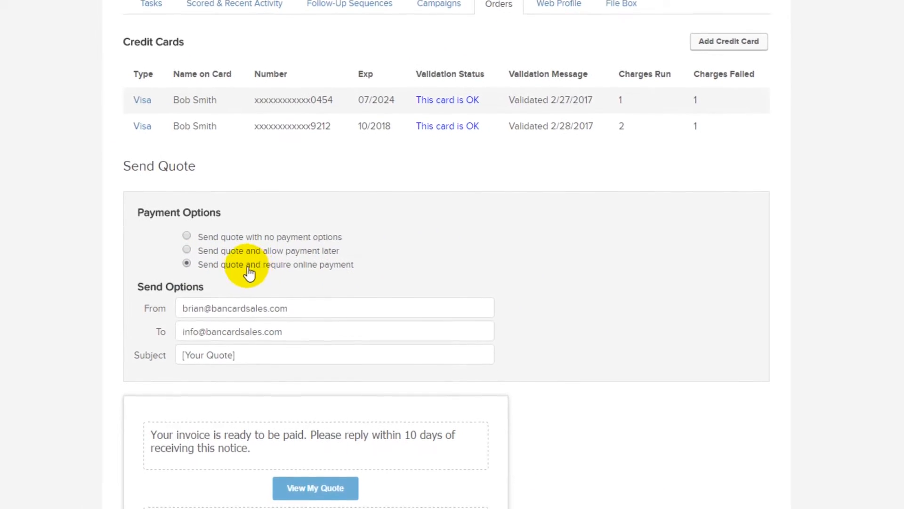
pyautogui.scroll(-1, 217, 271)
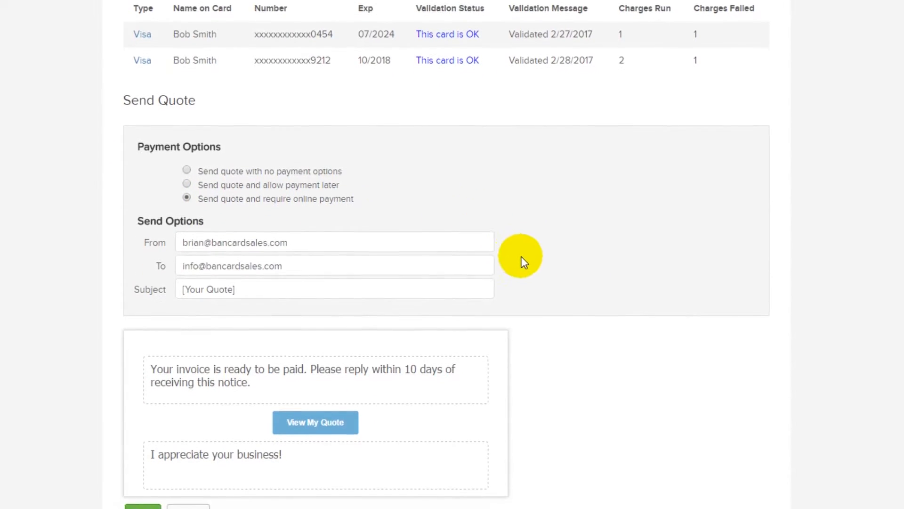
pyautogui.scroll(-2, 522, 255)
# Append ' add text' after 'I appreciate your business!' and send the quote to Bob Smith.
pyautogui.click(289, 229)
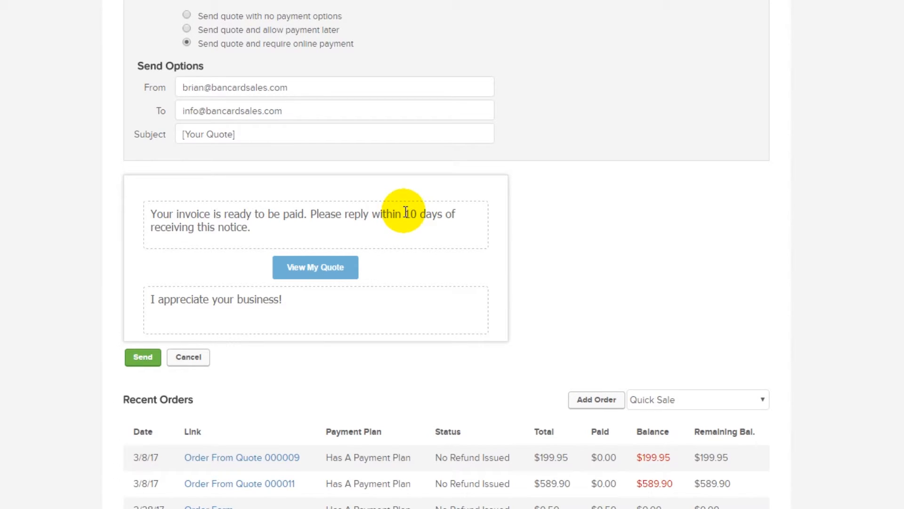
pyautogui.click(373, 307)
pyautogui.write('add text')
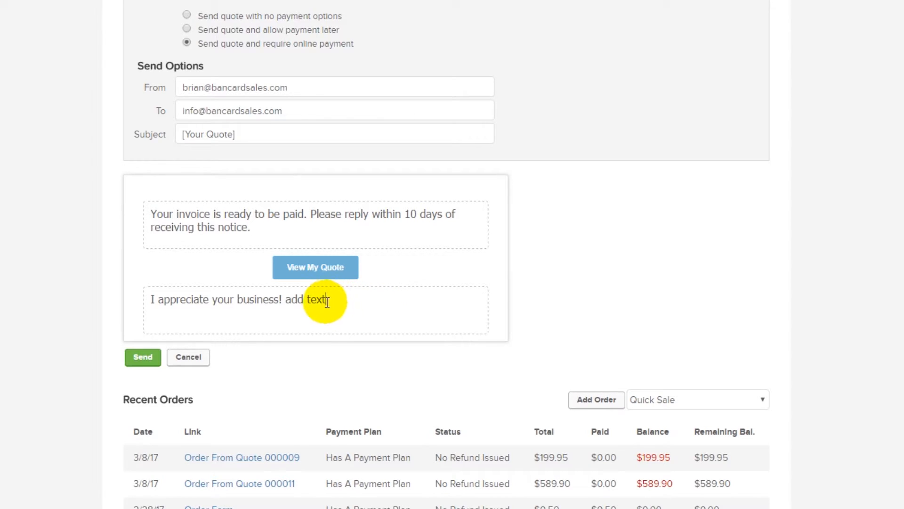
pyautogui.moveTo(327, 299); pyautogui.dragTo(286, 299)
pyautogui.click(339, 305)
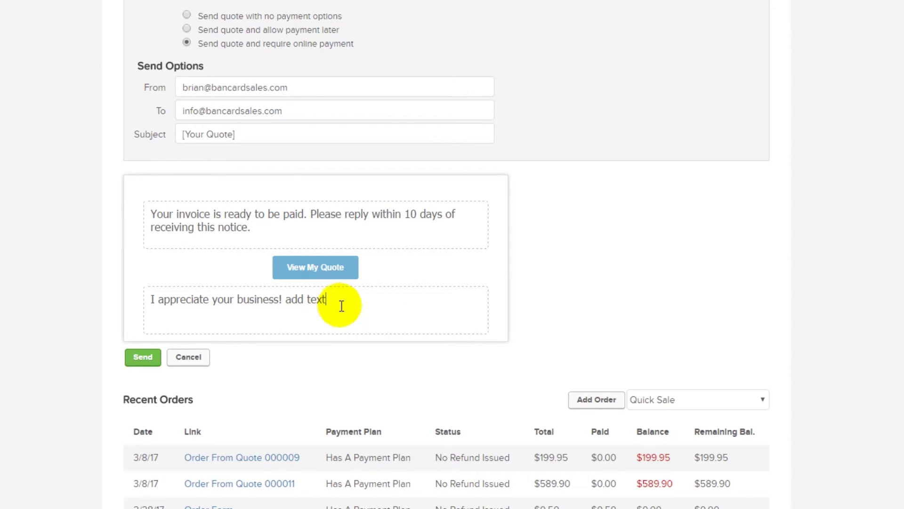
pyautogui.click(139, 357)
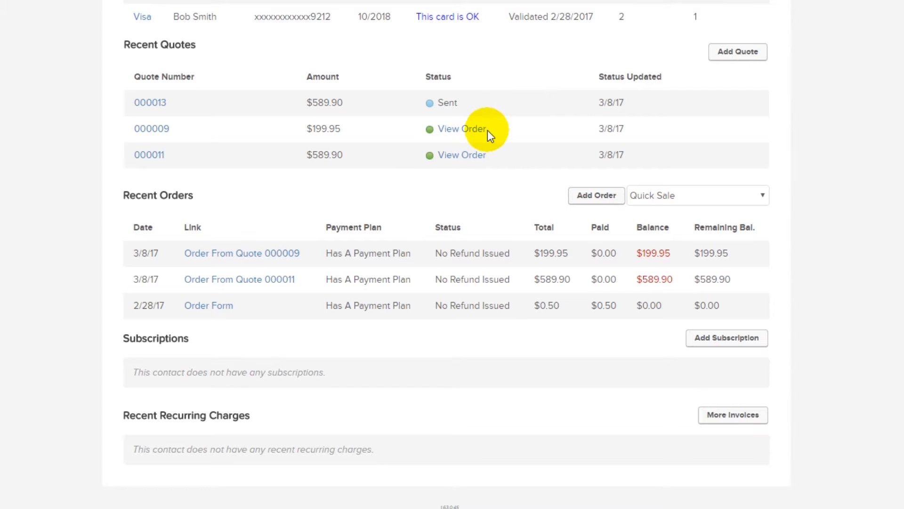
pyautogui.scroll(5, 488, 130)
pyautogui.scroll(5, 487, 130)
pyautogui.scroll(3, 170, 43)
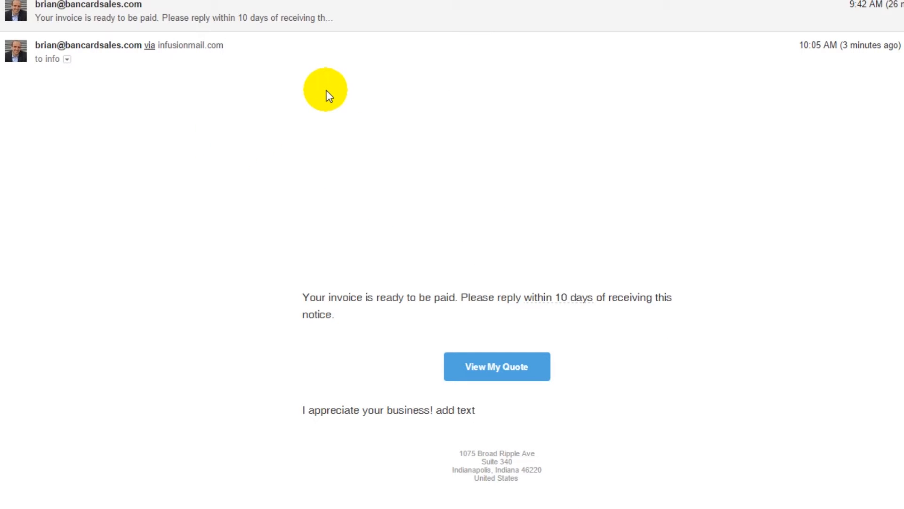
pyautogui.scroll(-3, 329, 92)
pyautogui.scroll(-2, 354, 103)
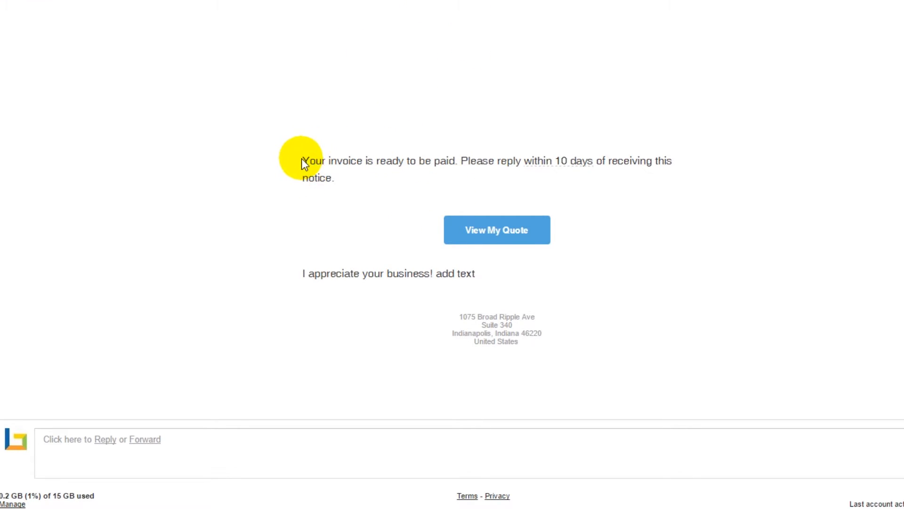
pyautogui.moveTo(303, 157); pyautogui.dragTo(393, 181)
pyautogui.moveTo(480, 274); pyautogui.dragTo(437, 275)
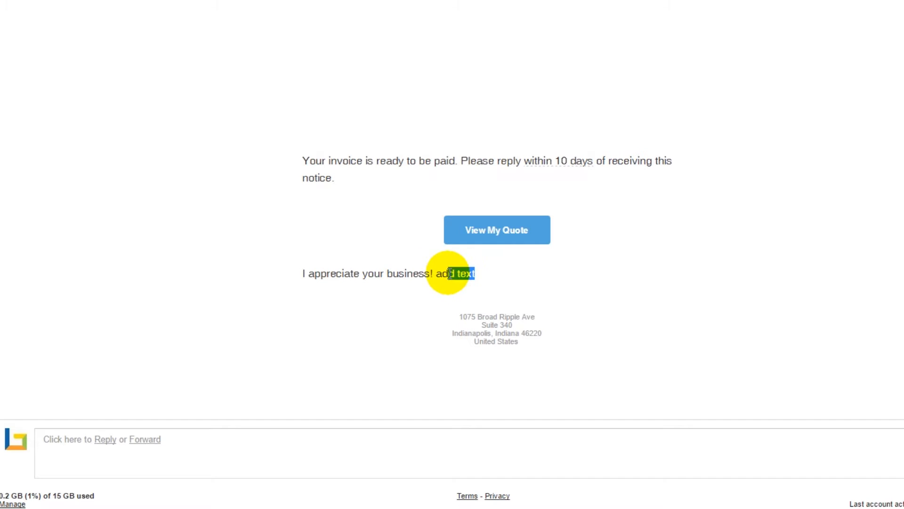
pyautogui.click(469, 274)
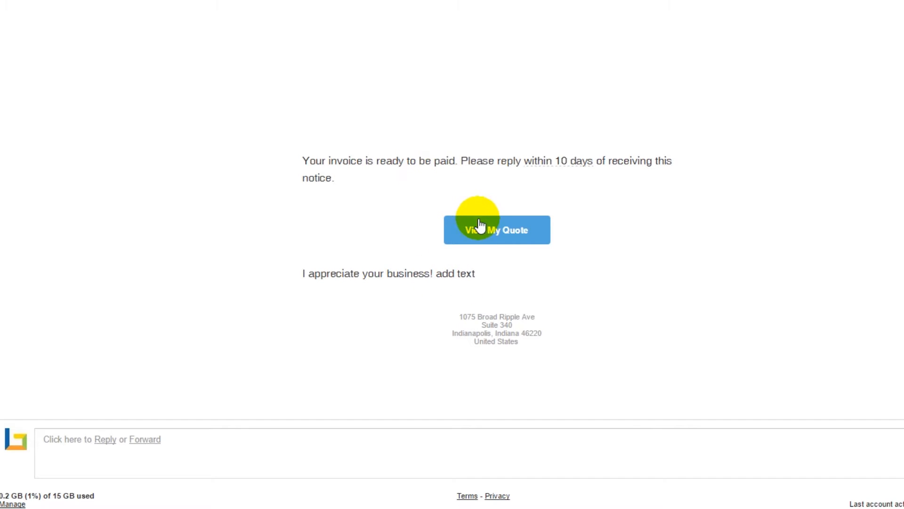
# As the customer, view the emailed quote, accept it, and reach the $589.90 payment form.
pyautogui.click(524, 237)
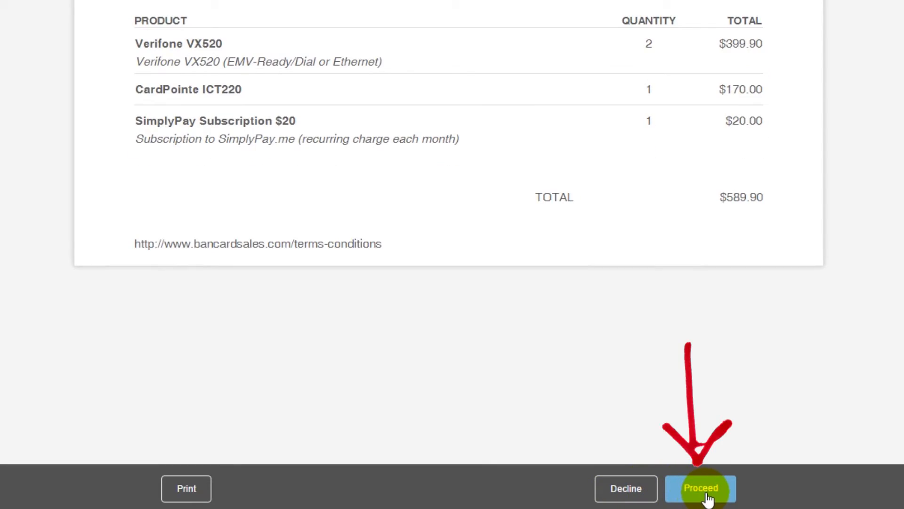
pyautogui.click(708, 495)
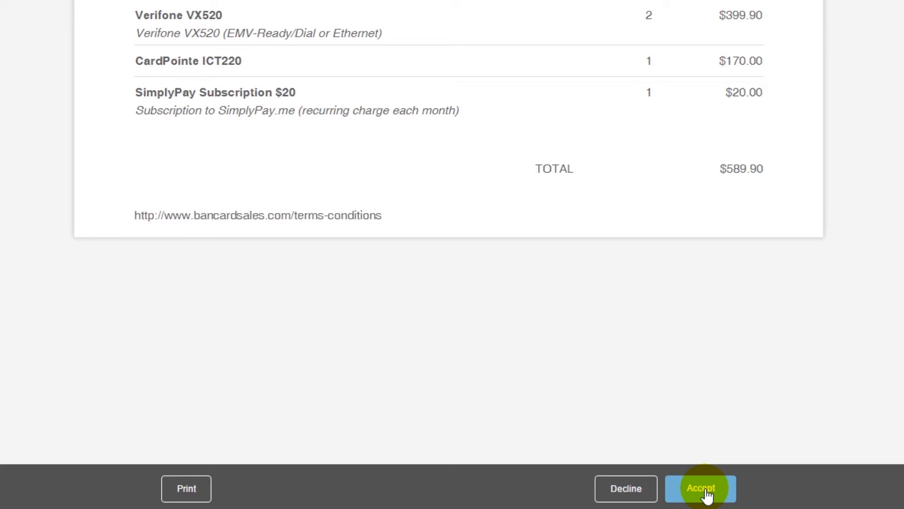
pyautogui.click(707, 492)
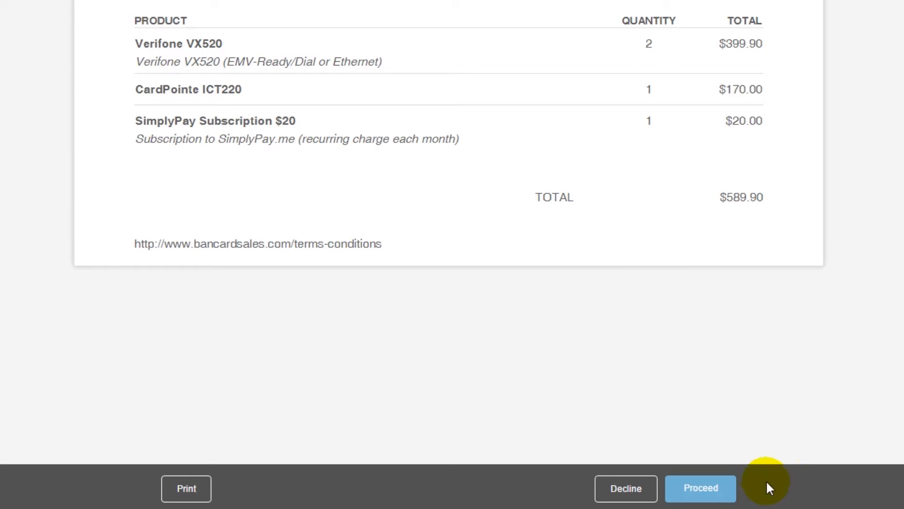
pyautogui.click(692, 494)
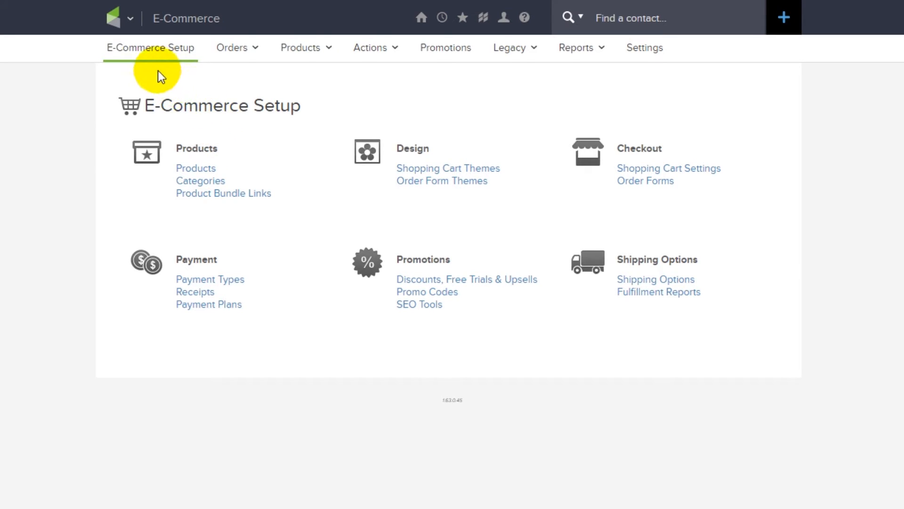
# Navigate to the E-Commerce Quotes & Invoices settings.
pyautogui.click(131, 19)
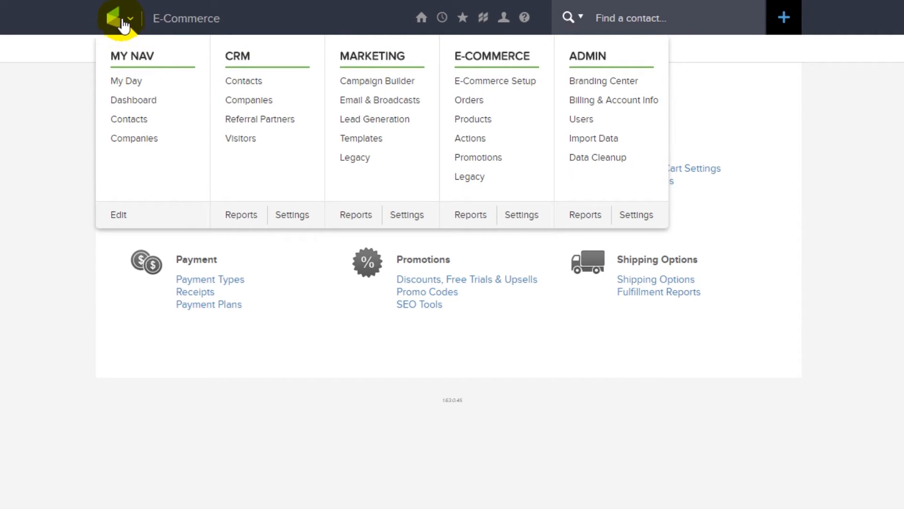
pyautogui.click(522, 214)
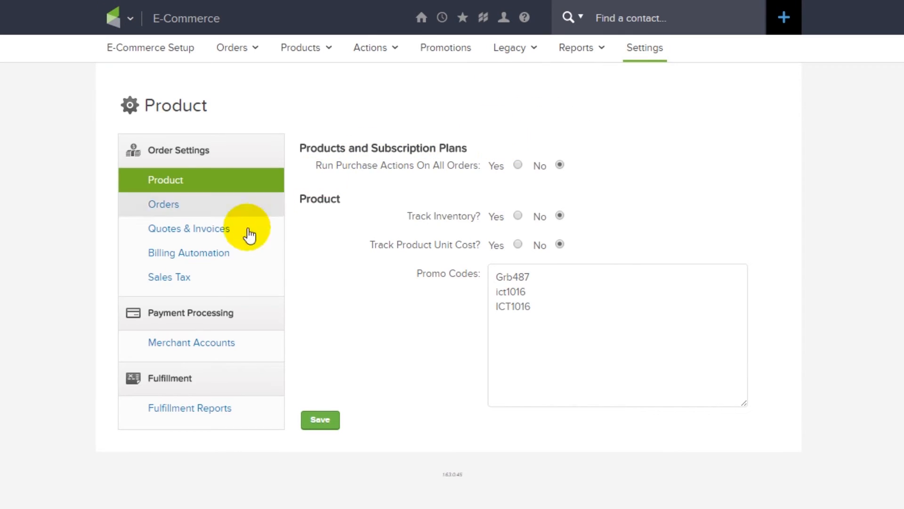
pyautogui.click(188, 228)
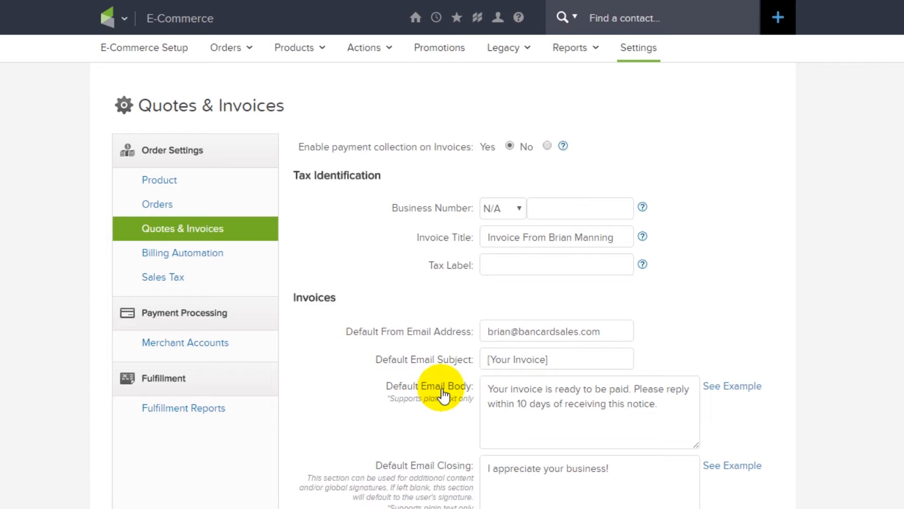
# Review the default email body example and closing text, then save the defaults.
pyautogui.click(733, 386)
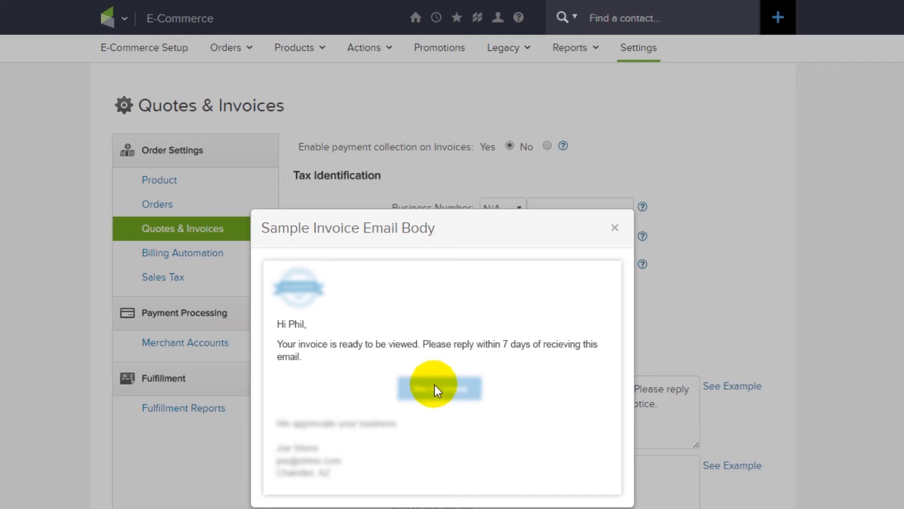
pyautogui.click(615, 228)
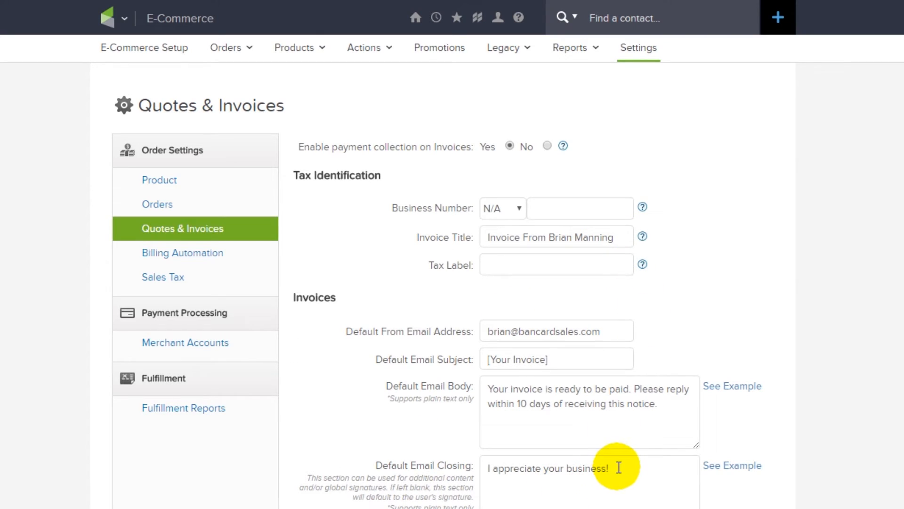
pyautogui.scroll(-1, 635, 480)
pyautogui.scroll(-4, 585, 459)
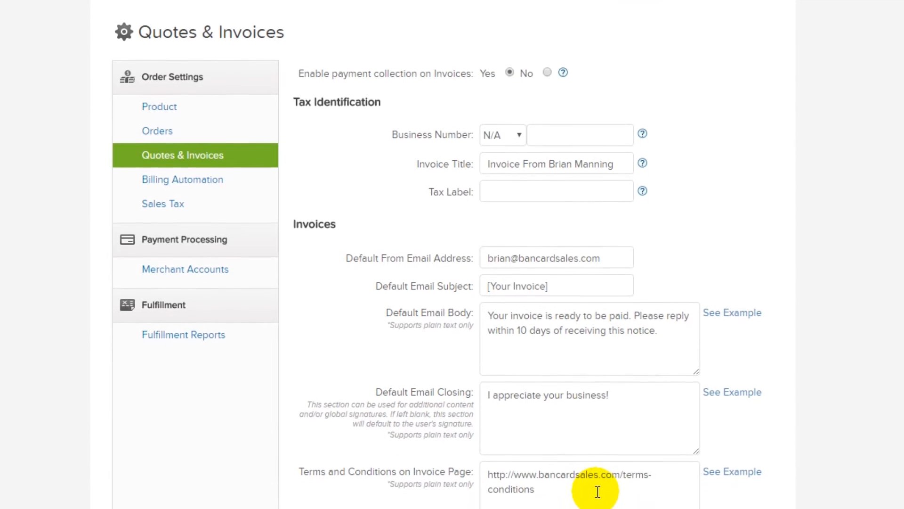
pyautogui.scroll(-2, 585, 436)
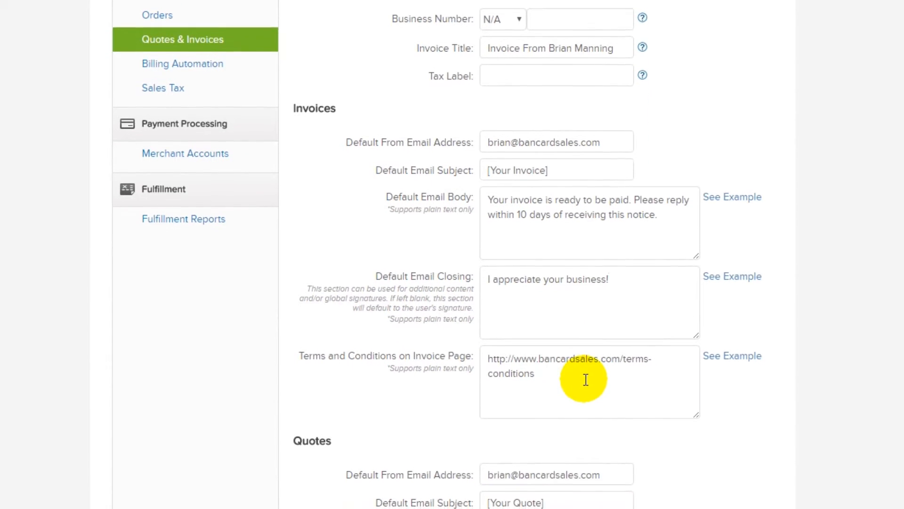
pyautogui.click(496, 265)
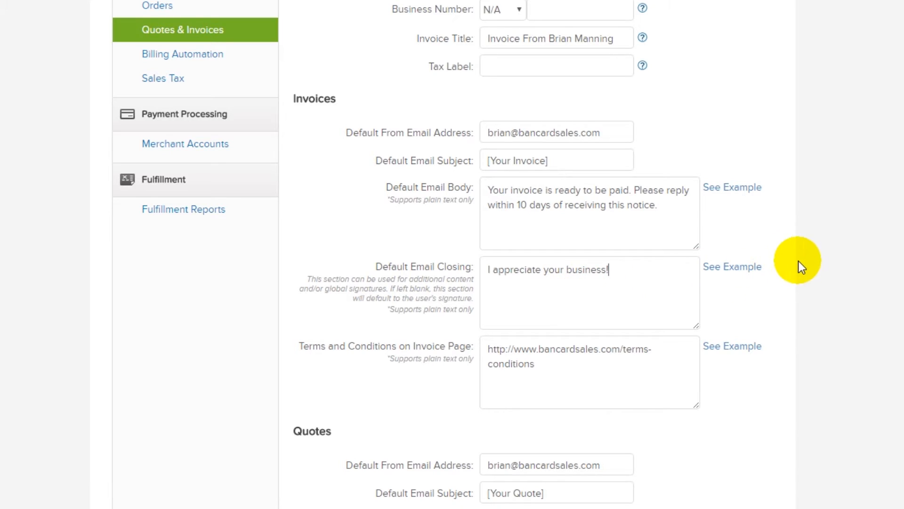
pyautogui.scroll(-1, 831, 261)
pyautogui.scroll(-1, 803, 254)
pyautogui.scroll(-1, 805, 254)
pyautogui.scroll(-1, 804, 254)
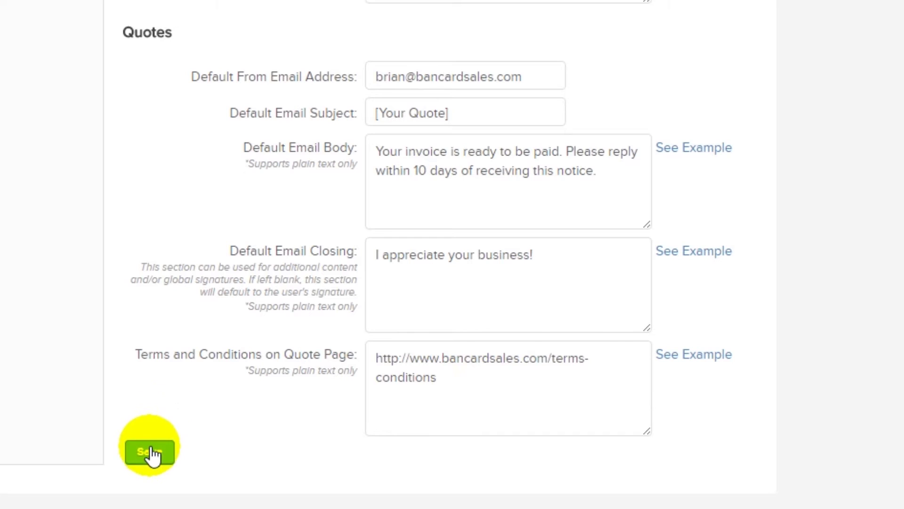
pyautogui.click(148, 451)
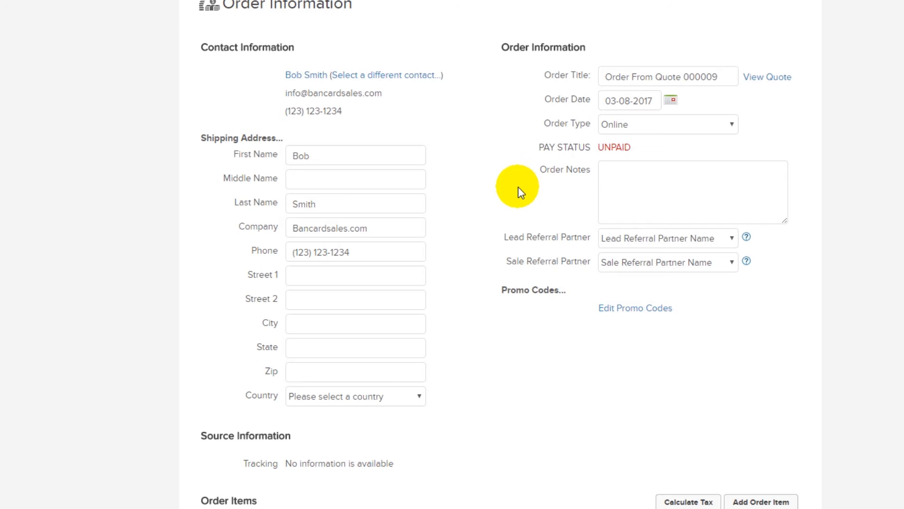
# Start adding a payment to the order from quote 000009 and bring the popup into view.
pyautogui.middleClick(518, 188)
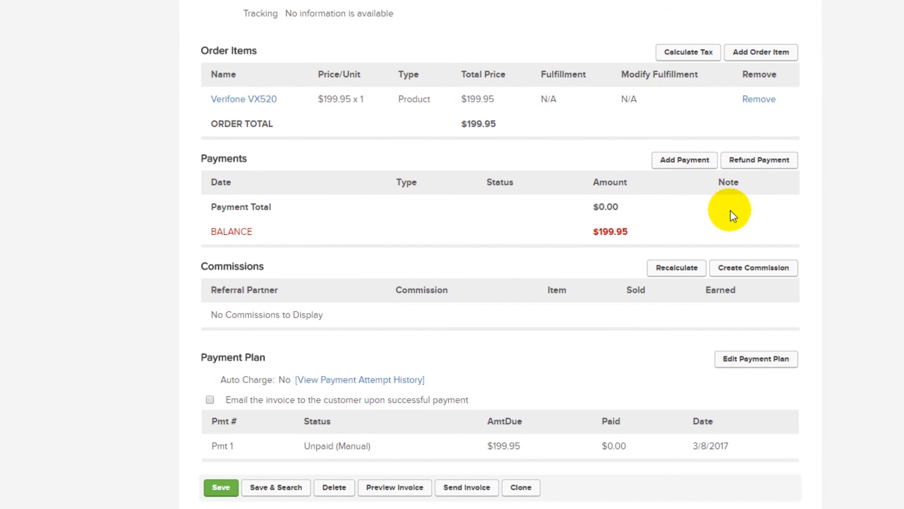
pyautogui.click(685, 160)
pyautogui.moveTo(91, 51)
pyautogui.mouseDown()
pyautogui.moveTo(359, 28)
pyautogui.moveTo(431, 1)
pyautogui.mouseUp()
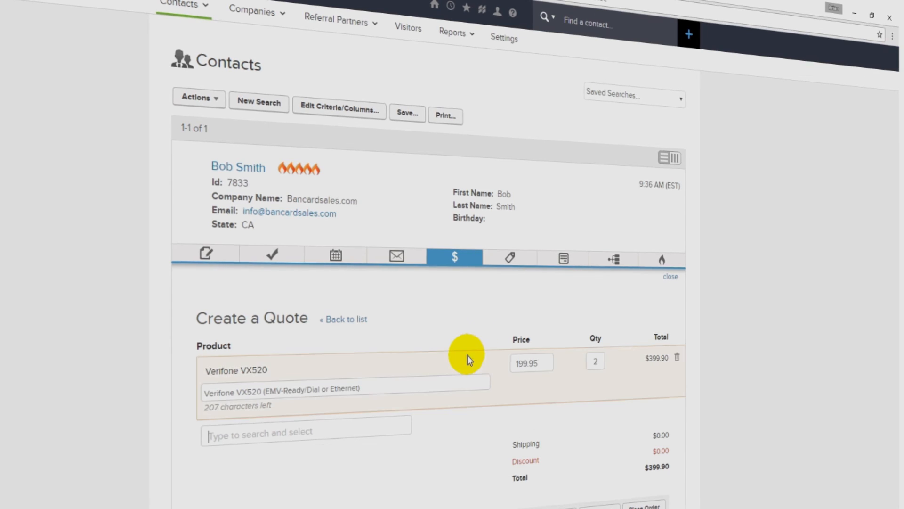
# Navigate via E-Commerce Setup to the Products list and start adding a new product.
pyautogui.click(178, 6)
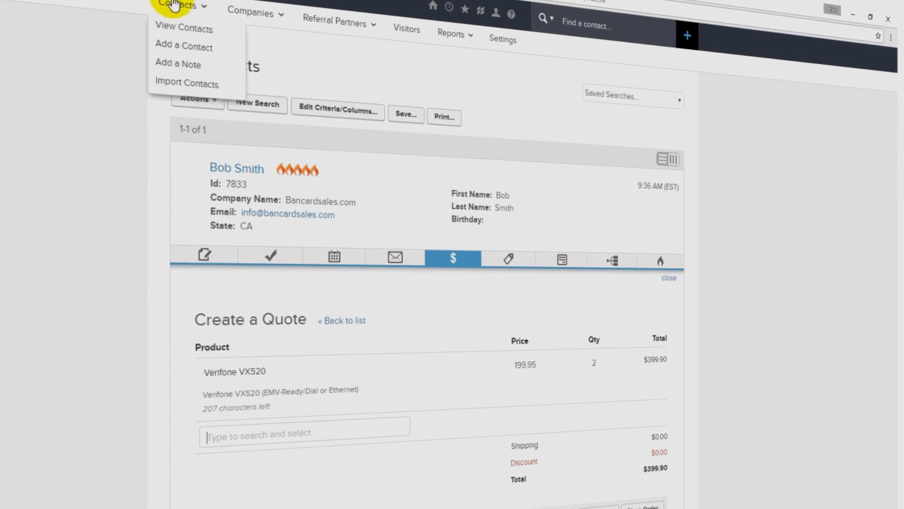
pyautogui.click(163, 7)
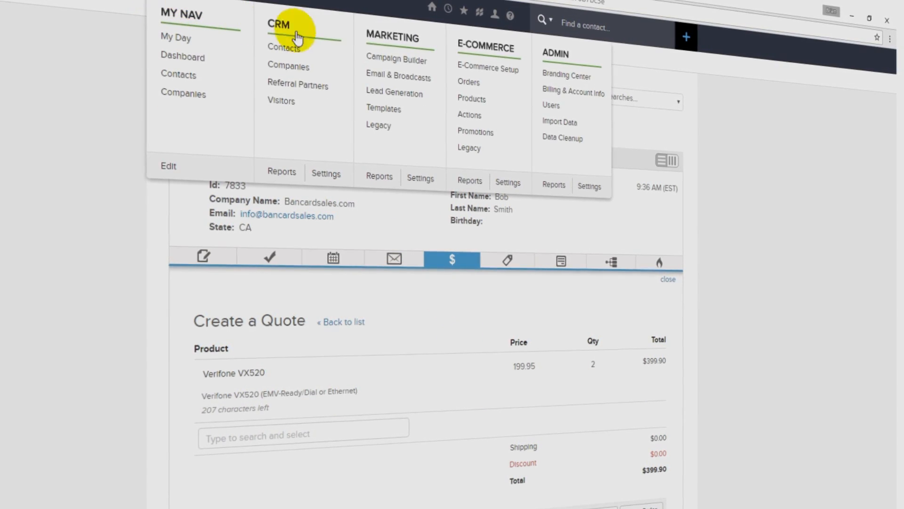
pyautogui.click(474, 71)
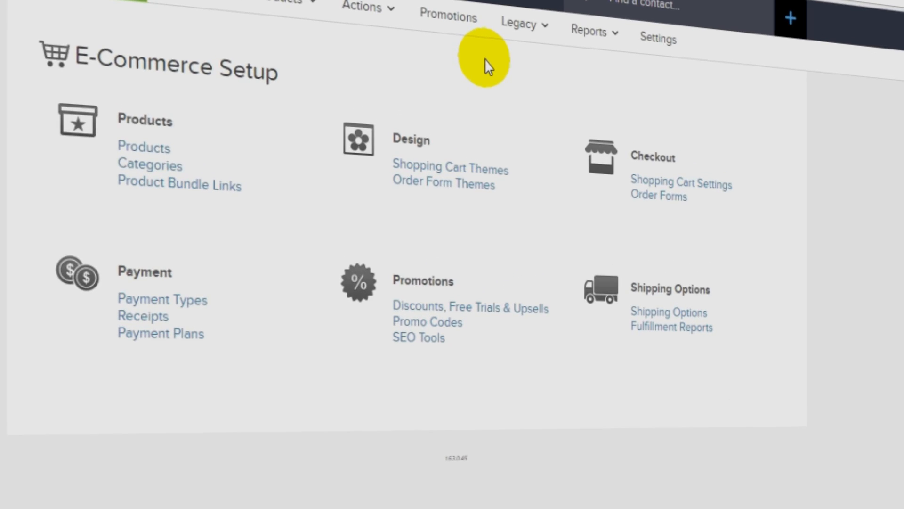
pyautogui.click(144, 149)
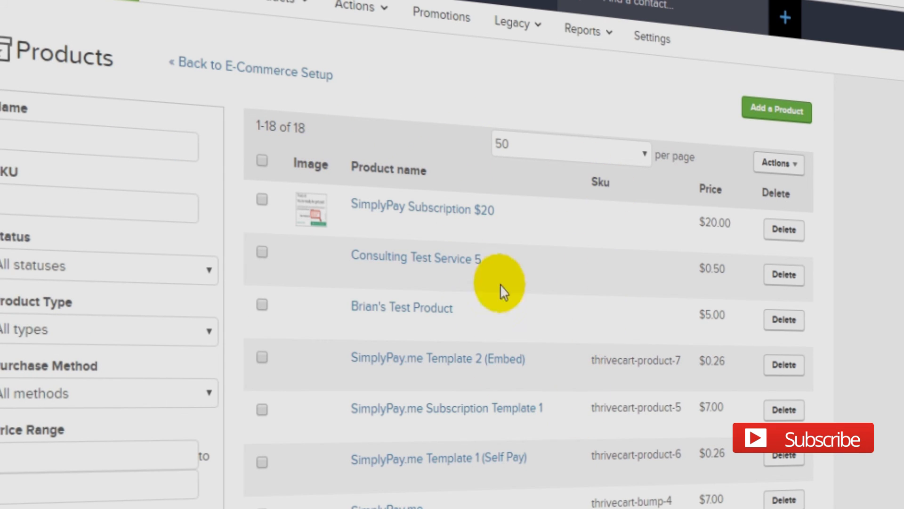
pyautogui.click(770, 113)
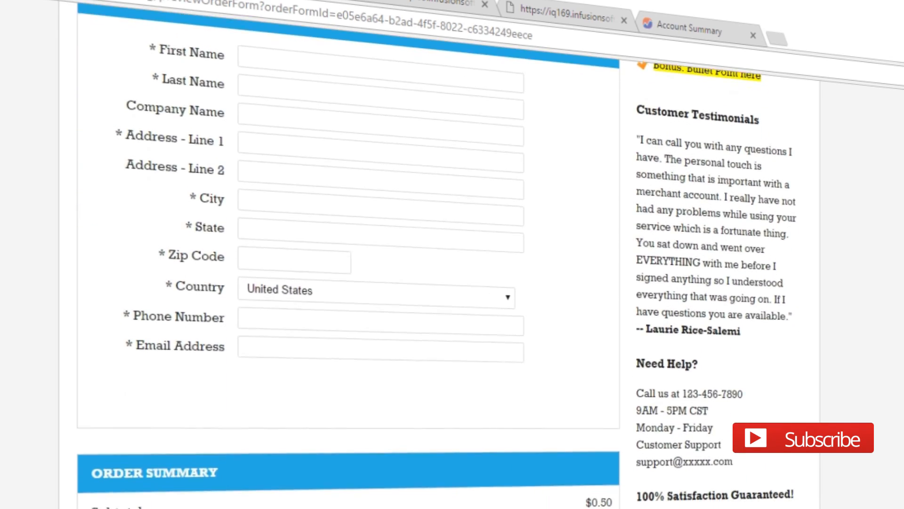
pyautogui.scroll(-2, 452, 255)
pyautogui.scroll(4, 452, 254)
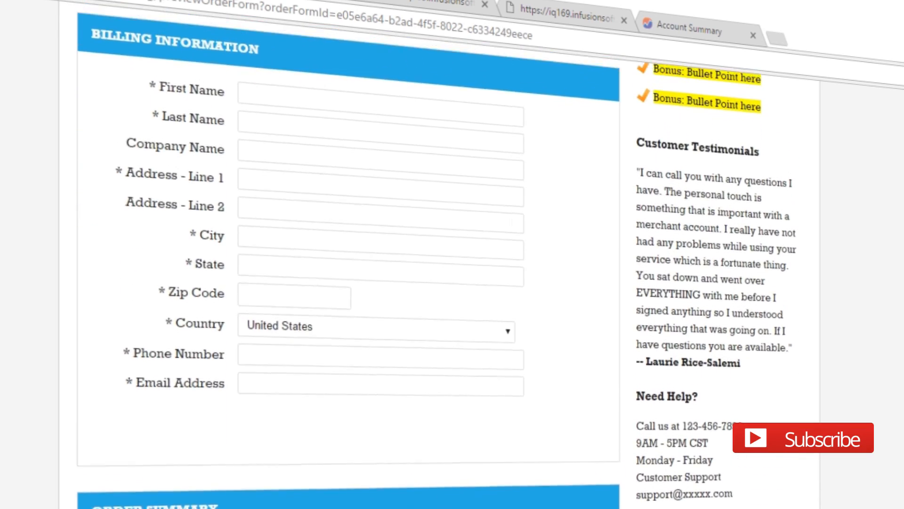
pyautogui.scroll(2, 453, 255)
pyautogui.scroll(2, 453, 254)
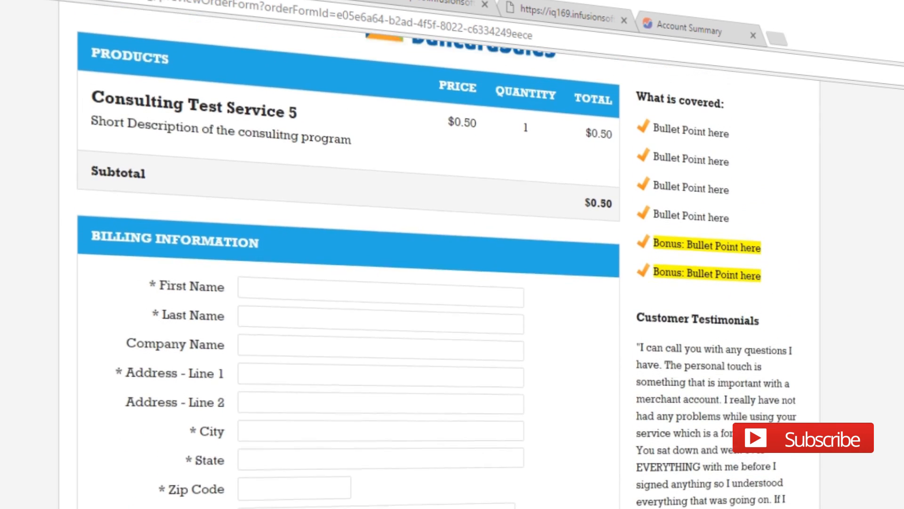
pyautogui.scroll(2, 452, 254)
pyautogui.scroll(1, 452, 255)
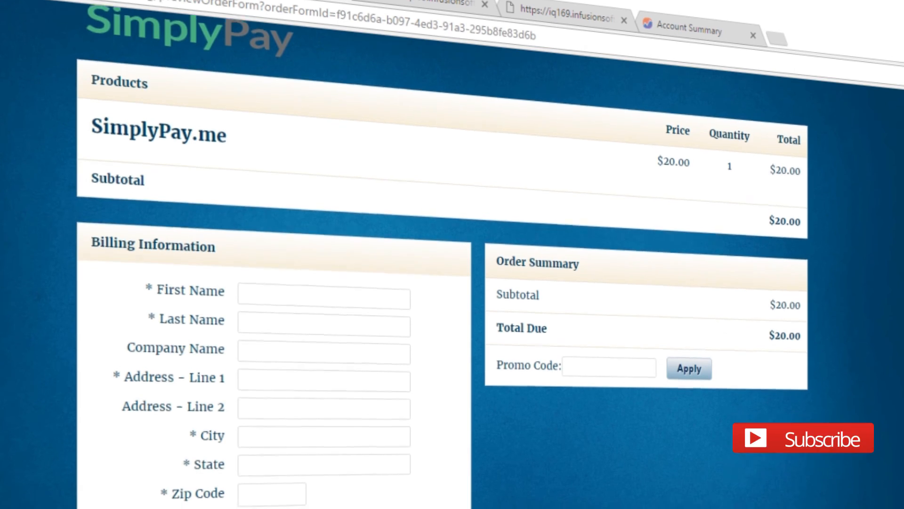
pyautogui.scroll(-2, 452, 255)
pyautogui.scroll(-2, 452, 254)
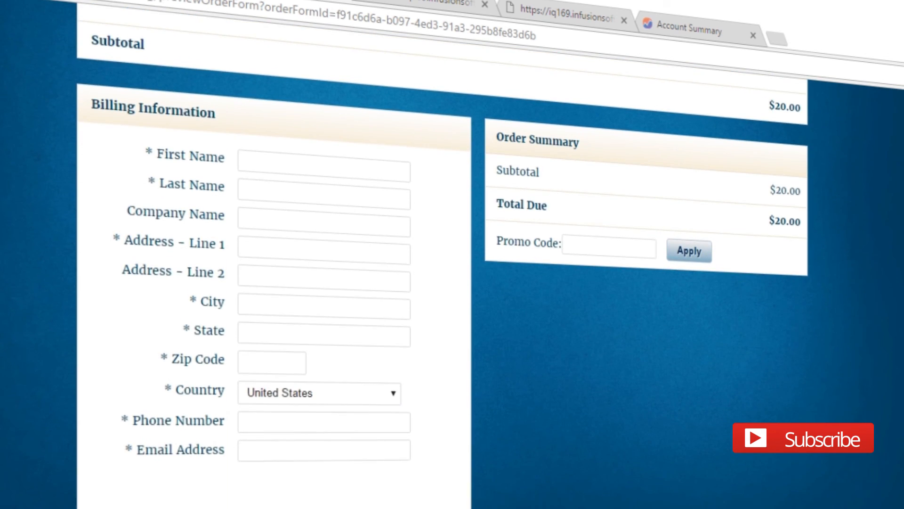
pyautogui.scroll(2, 452, 254)
pyautogui.scroll(2, 452, 255)
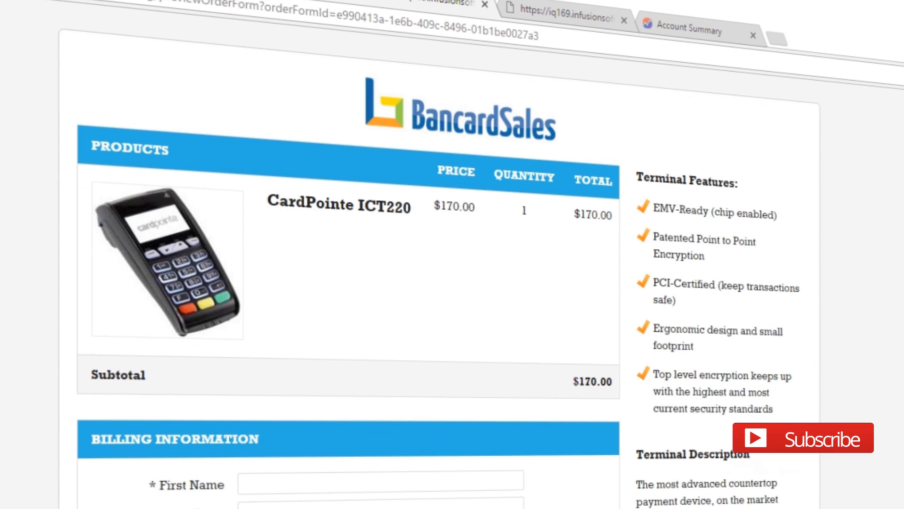
pyautogui.scroll(-2, 452, 254)
pyautogui.scroll(-2, 453, 254)
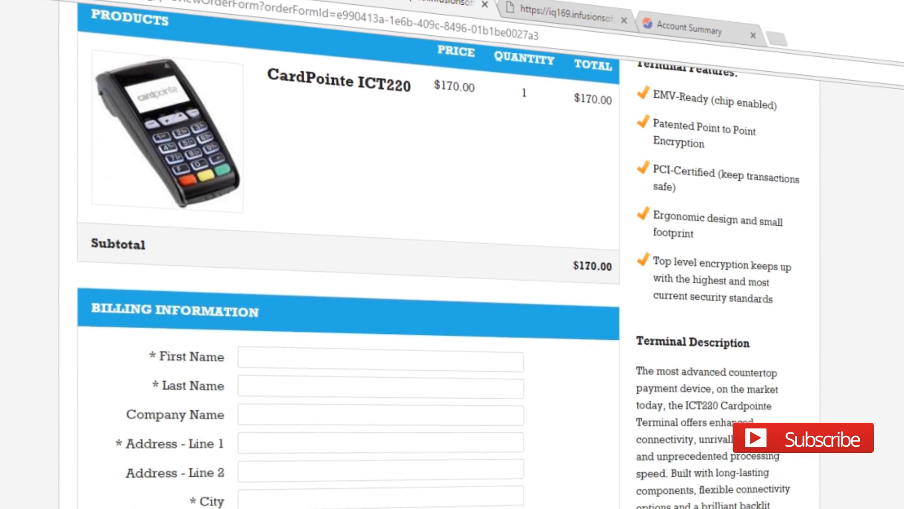
pyautogui.scroll(-2, 453, 255)
pyautogui.scroll(-2, 452, 255)
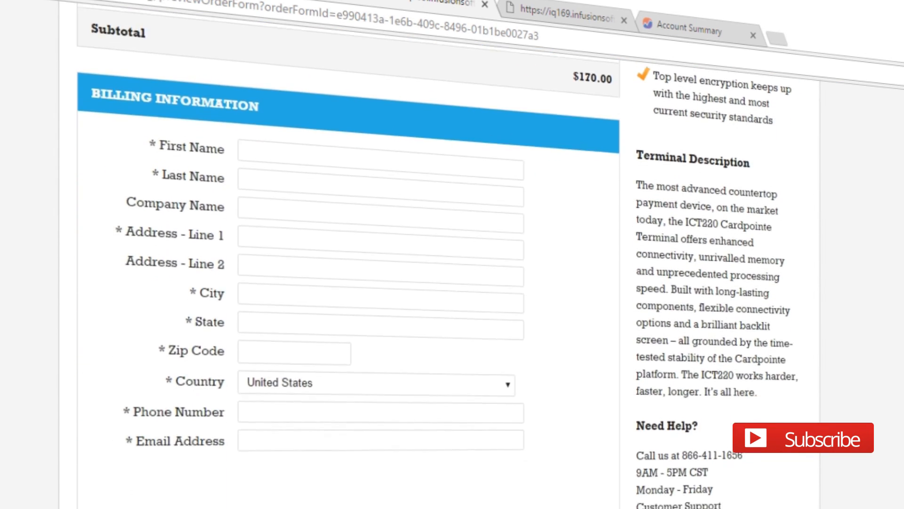
pyautogui.scroll(-2, 452, 255)
pyautogui.scroll(-2, 452, 254)
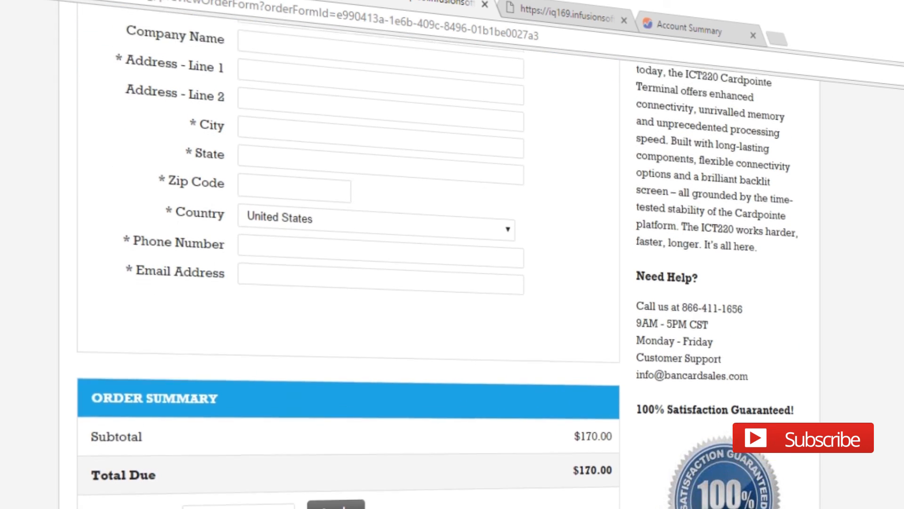